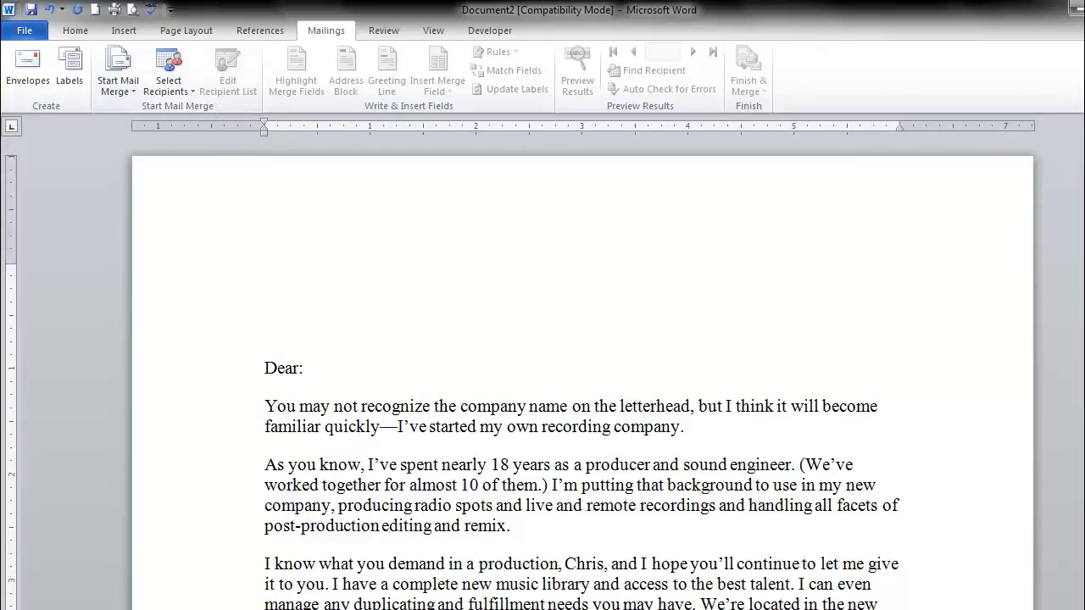
- Start a new typed recipient list for the letter's mail merge
scroll(582, 382, down, 3)
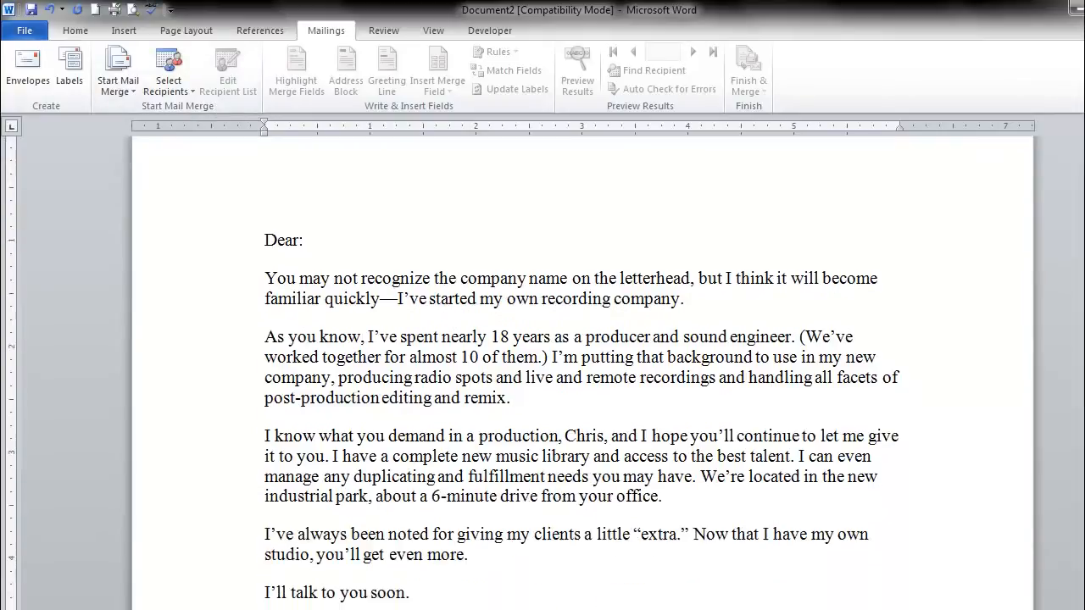
scroll(582, 414, down, 1)
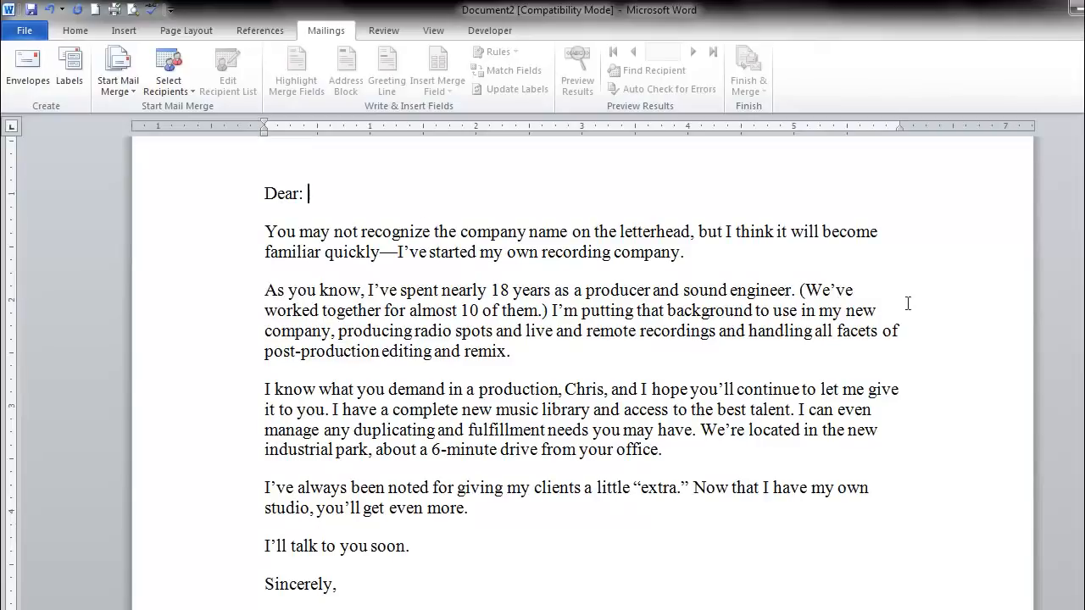
scroll(314, 259, up, 3)
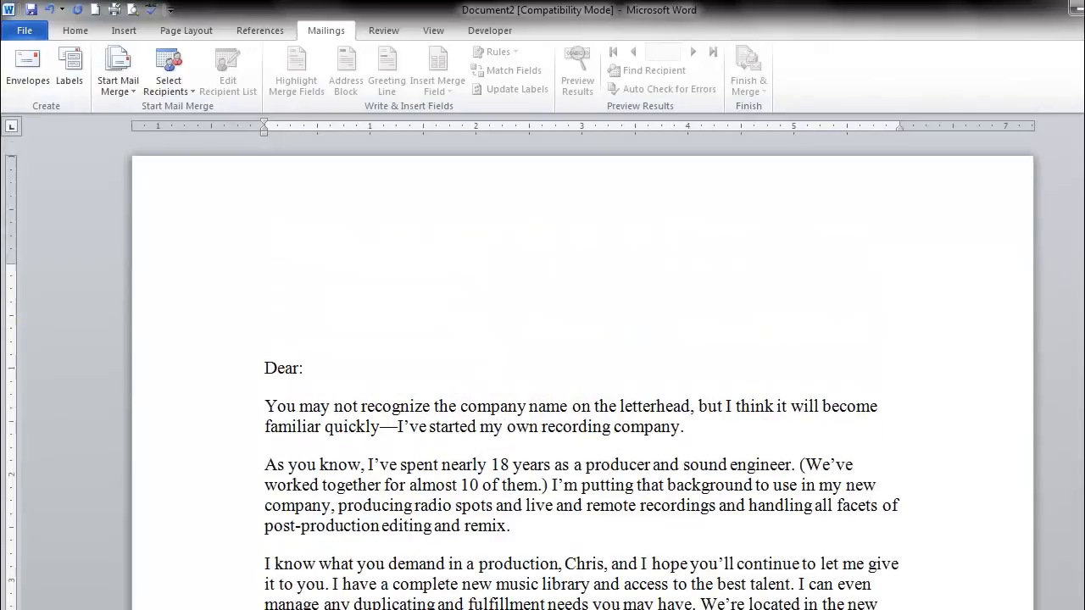
click(278, 263)
click(172, 89)
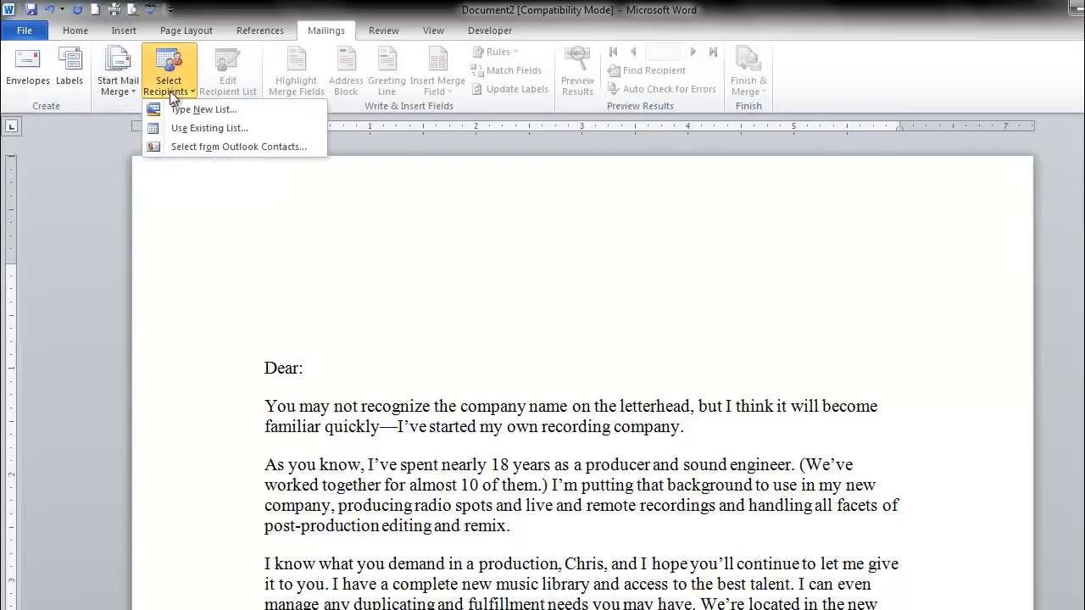
click(182, 110)
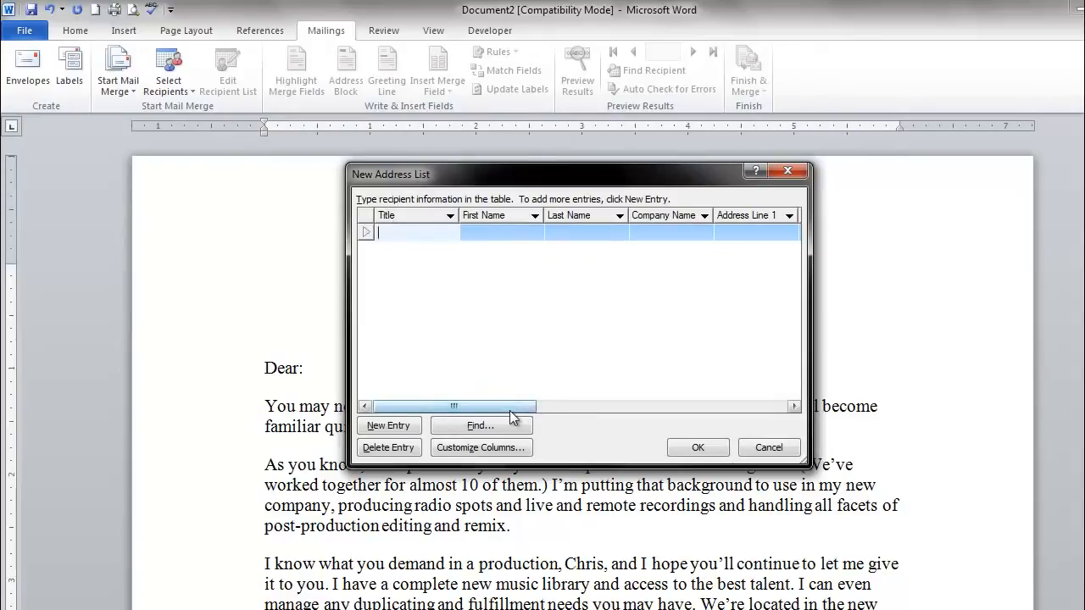
- Customize the address list's columns by deleting the Title and Company Name fields
click(479, 448)
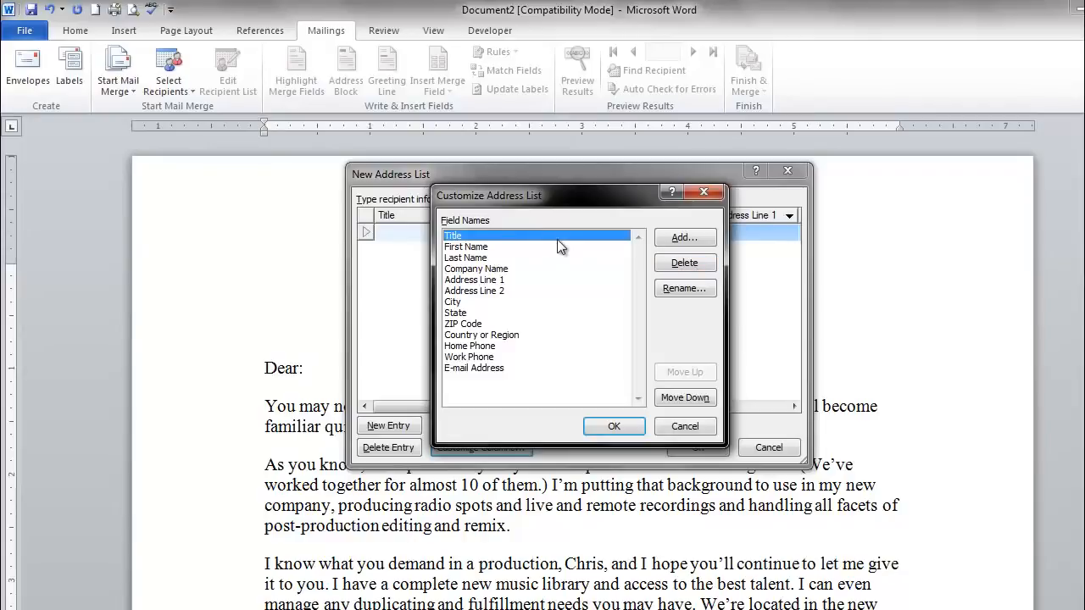
click(687, 263)
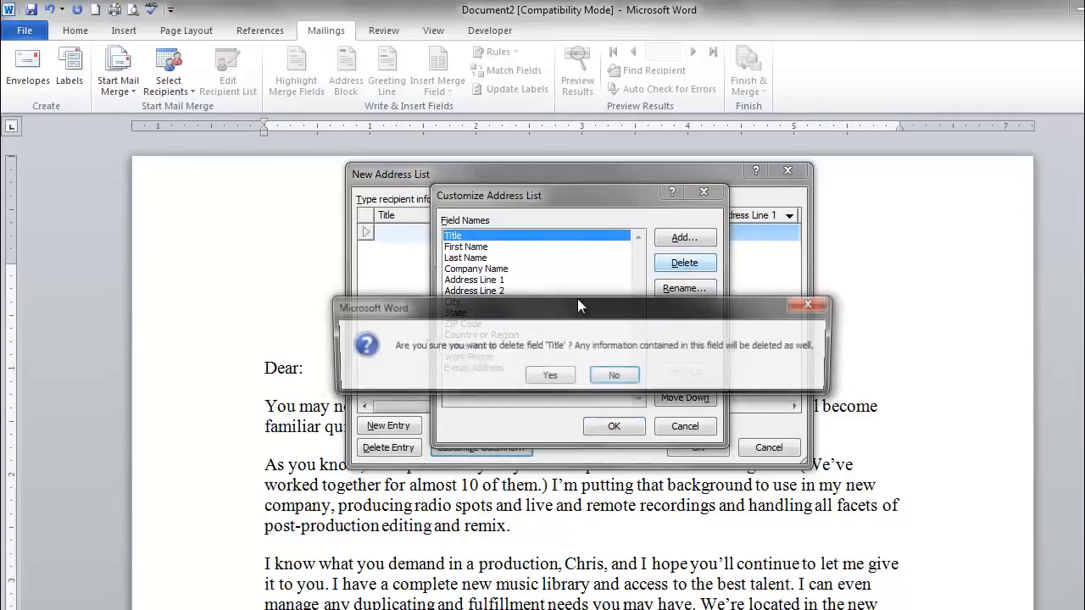
click(562, 374)
click(476, 323)
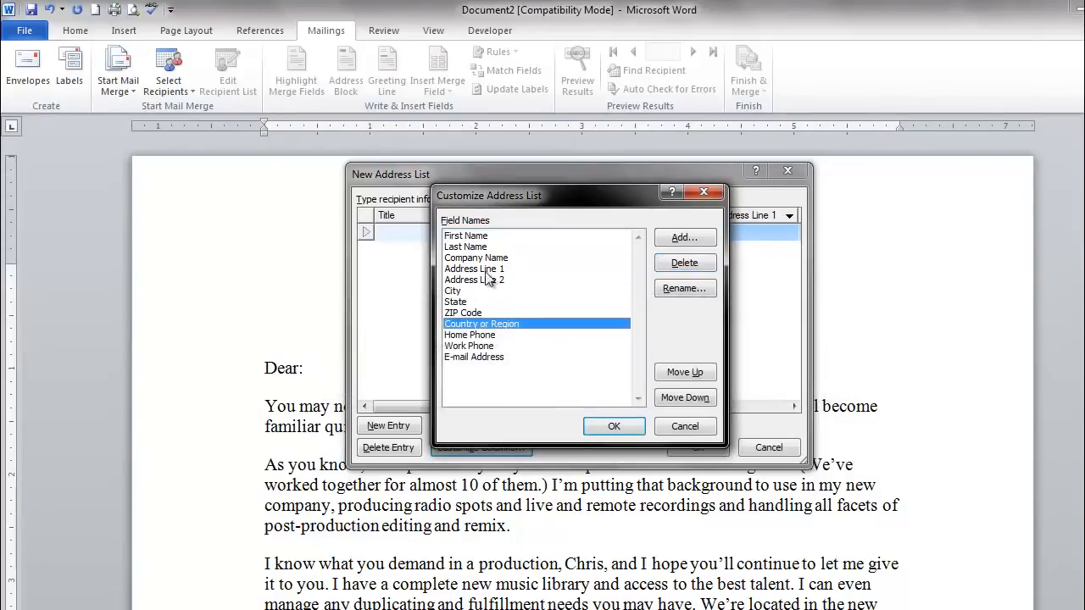
click(482, 257)
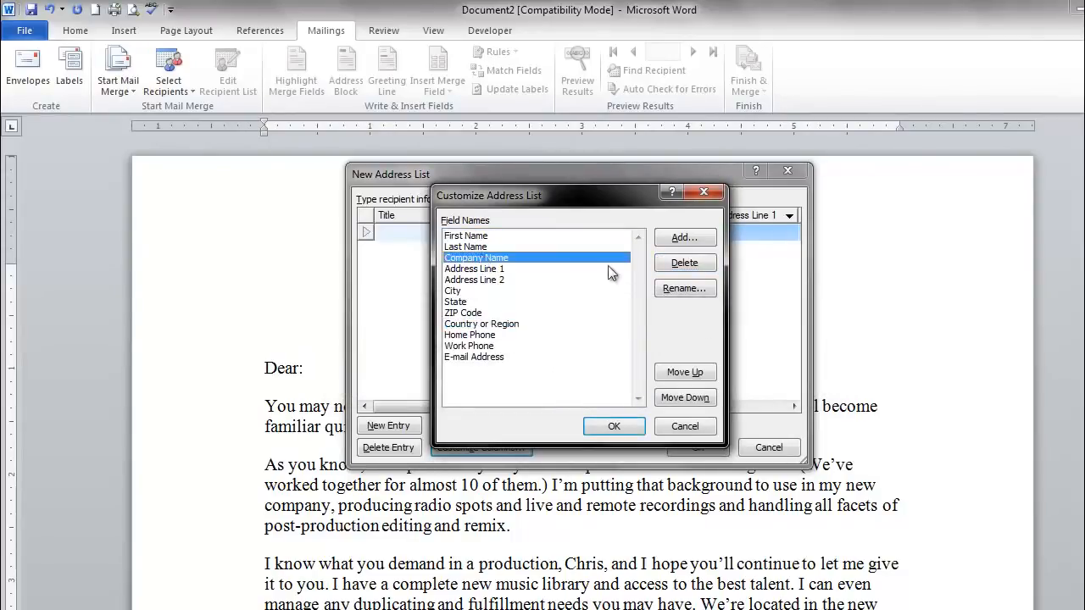
click(685, 263)
click(558, 374)
- Delete the Country or Region, Home Phone, Work Phone and E-mail Address fields and apply the column changes
click(483, 313)
click(683, 263)
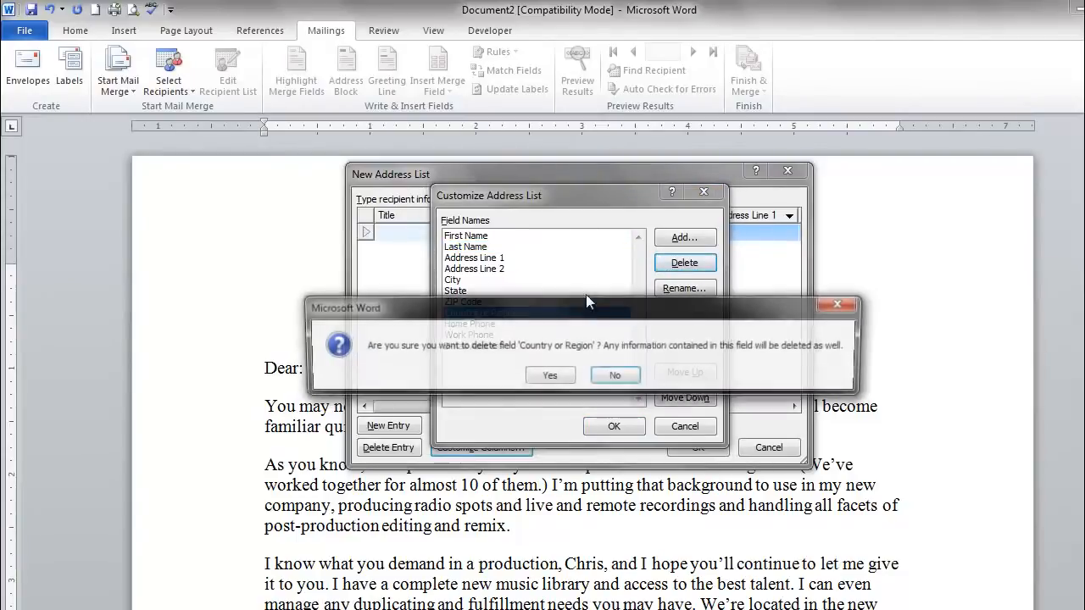
click(549, 376)
click(488, 313)
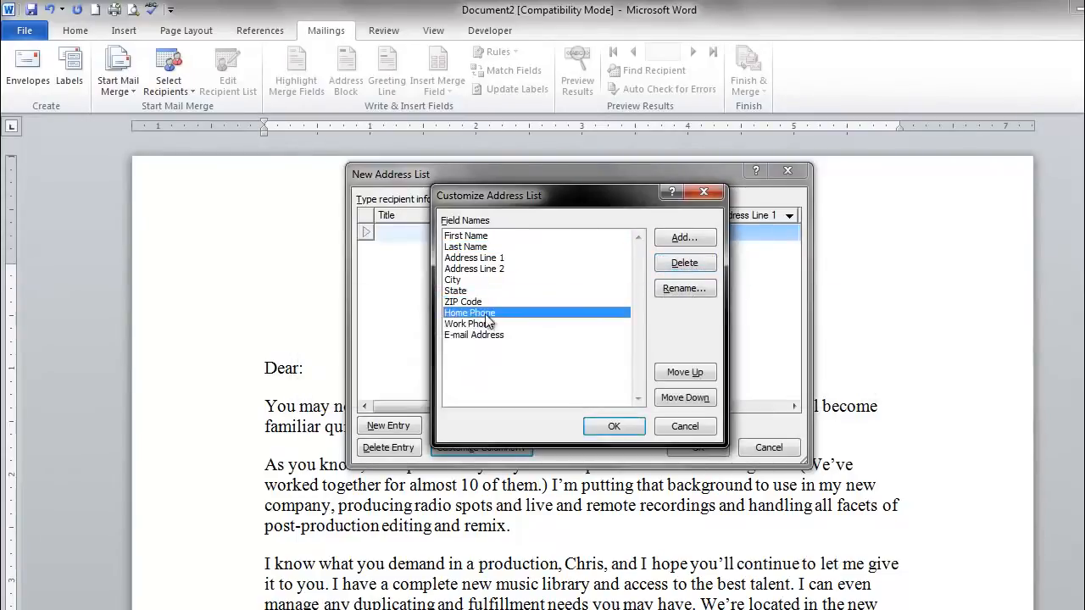
click(665, 264)
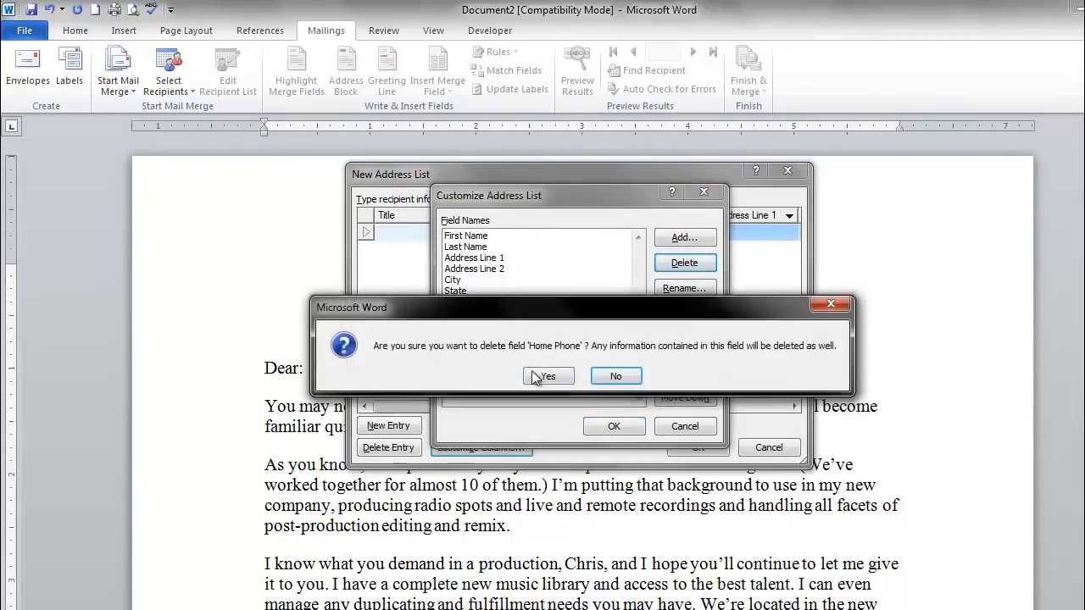
click(548, 375)
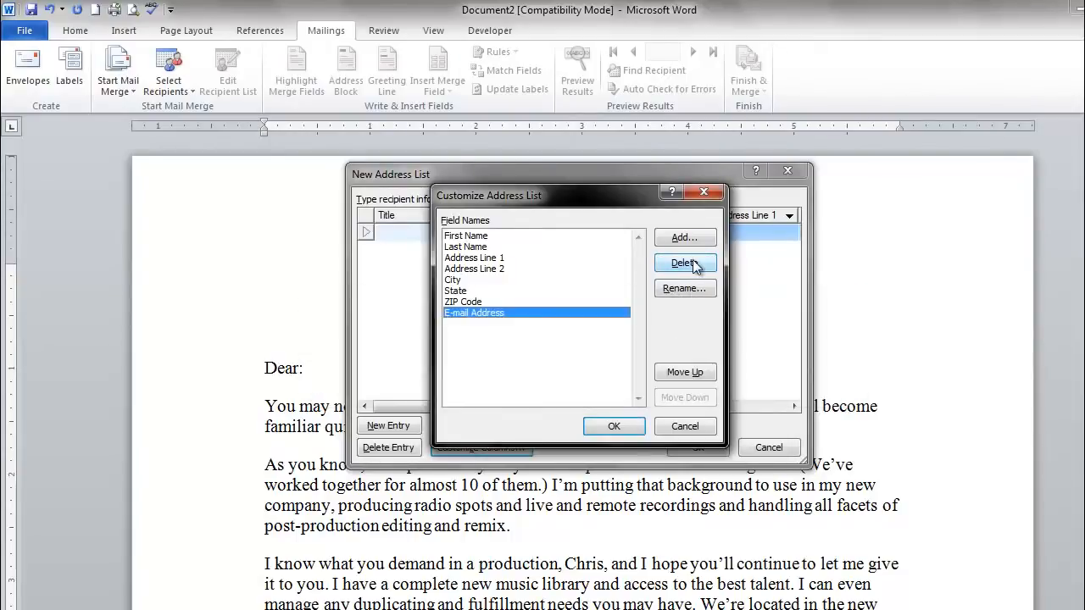
click(693, 264)
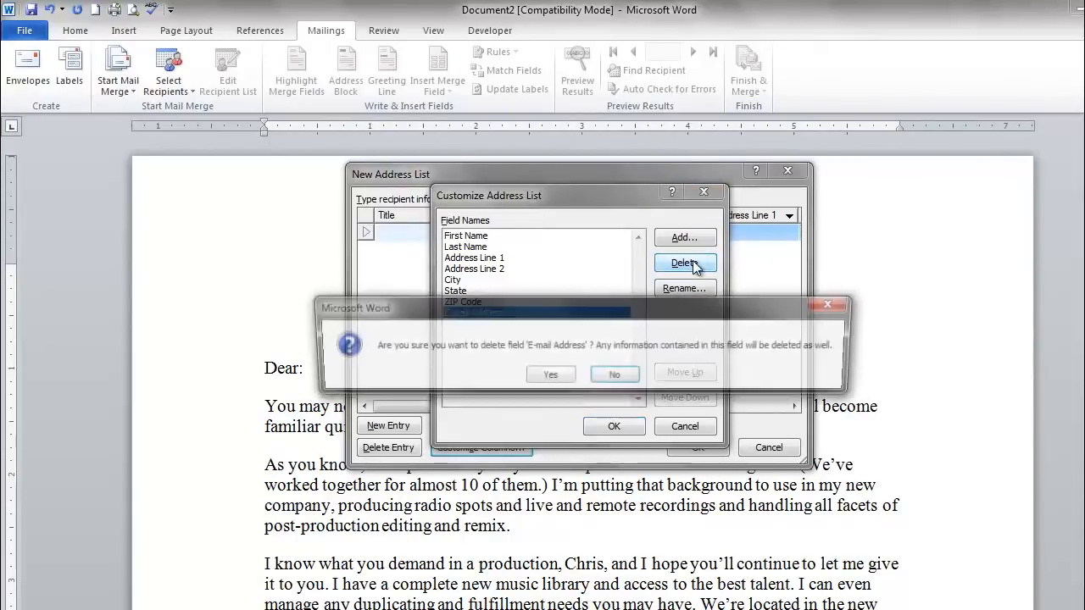
click(561, 377)
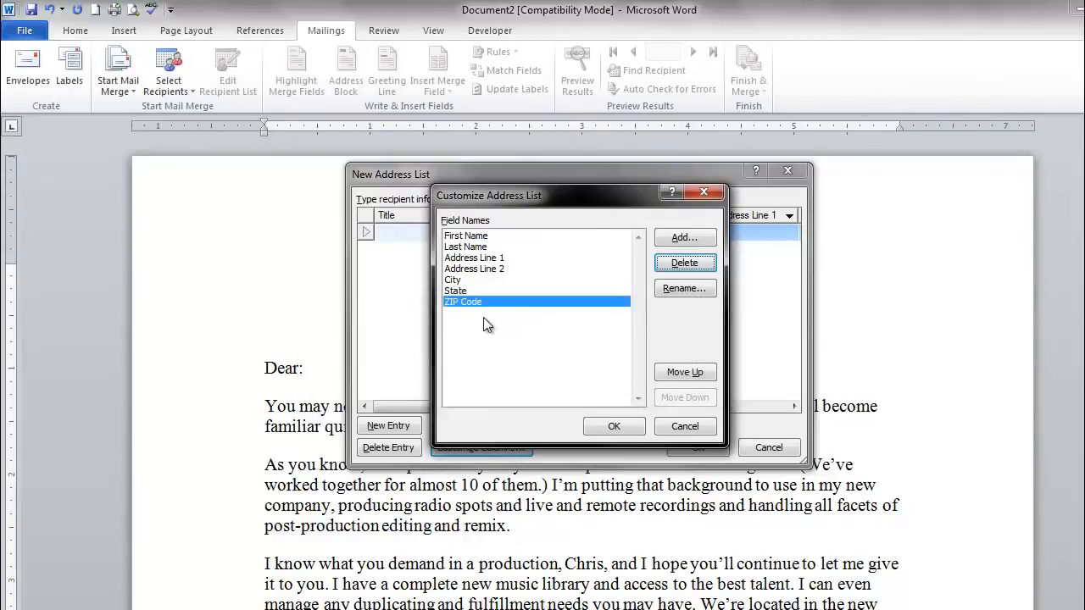
click(614, 427)
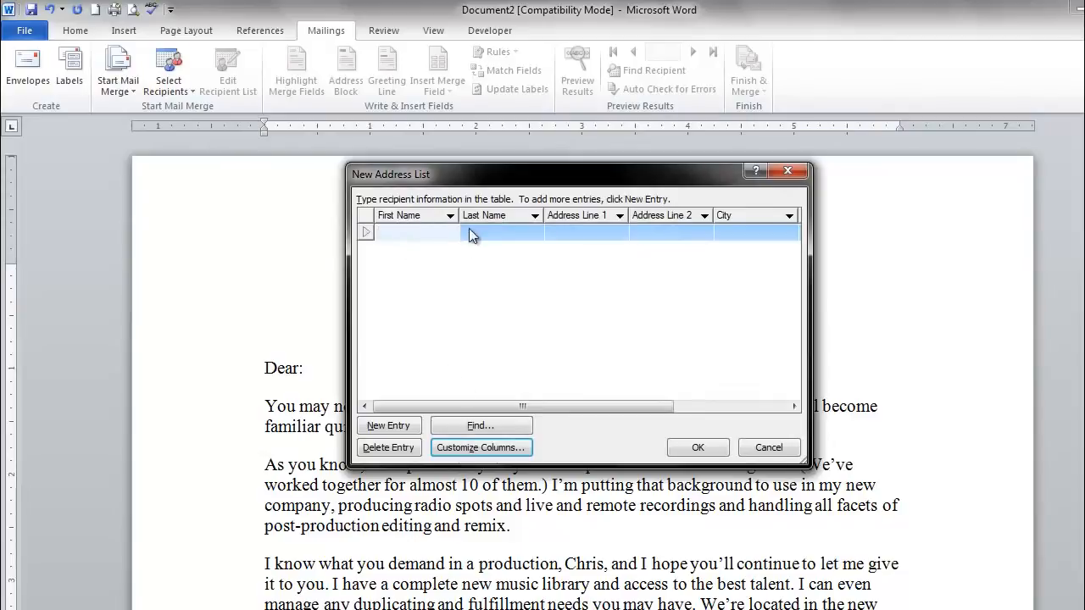
- Enter the first recipient's first name and last name in the address list
click(517, 236)
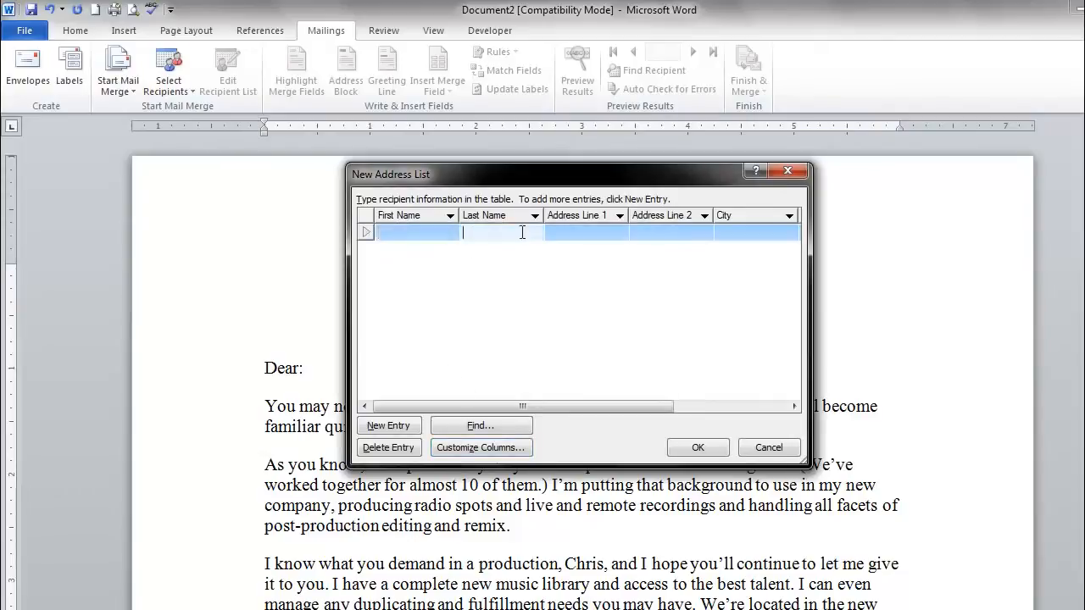
click(422, 233)
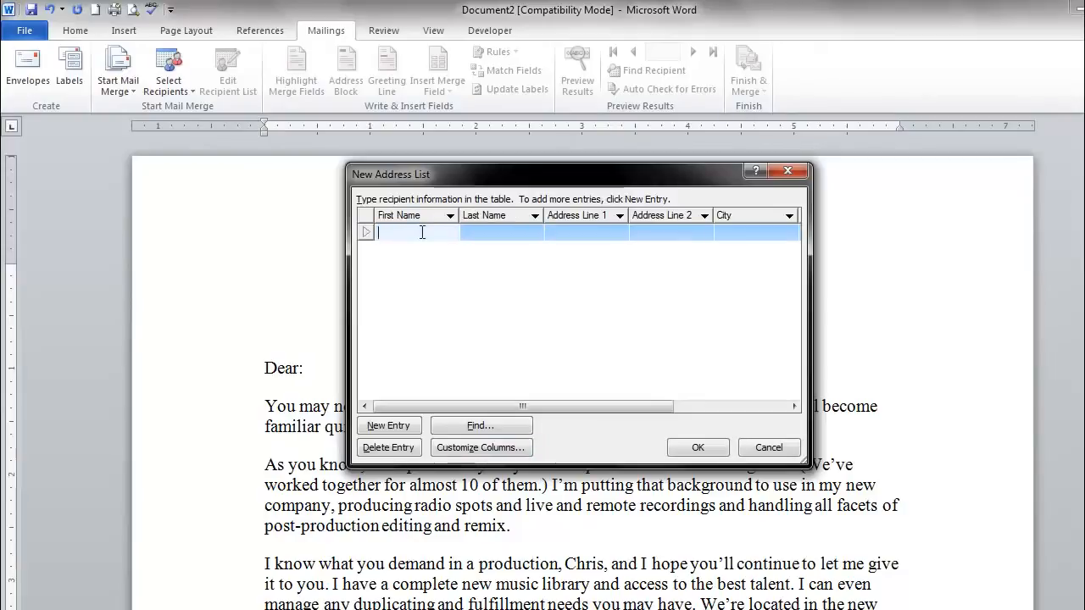
text(John)
key(Tab)
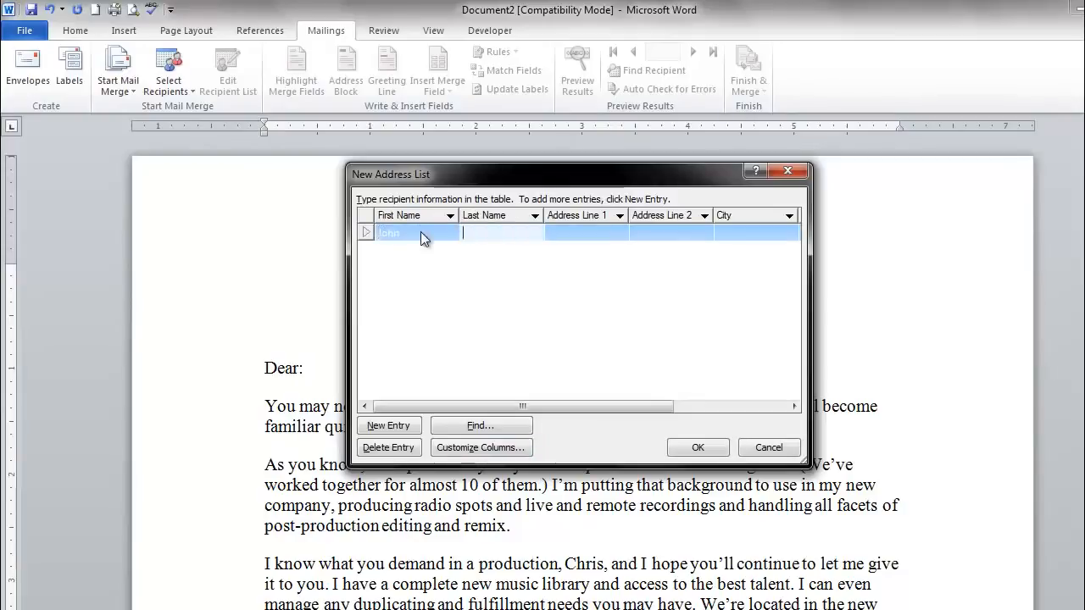
text(Doe)
key(Tab)
key(shift+Tab)
key(shift+Tab)
key(Tab)
key(Tab)
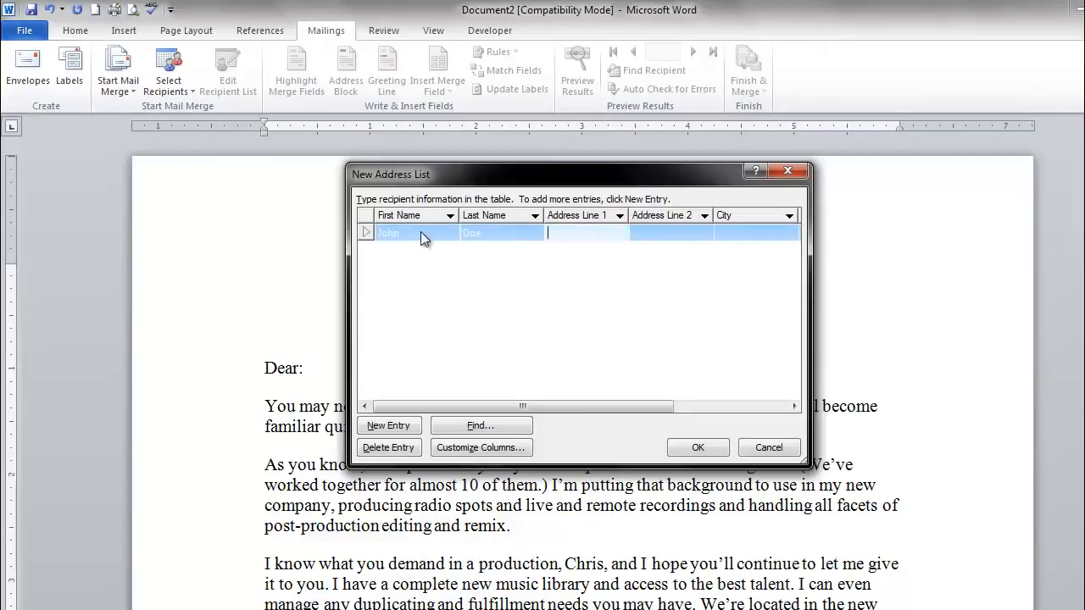
- Enter the first recipient's street address in Address Line 1
text(123 Main Stree)
key(BackSpace)
key(BackSpace)
key(BackSpace)
key(BackSpace)
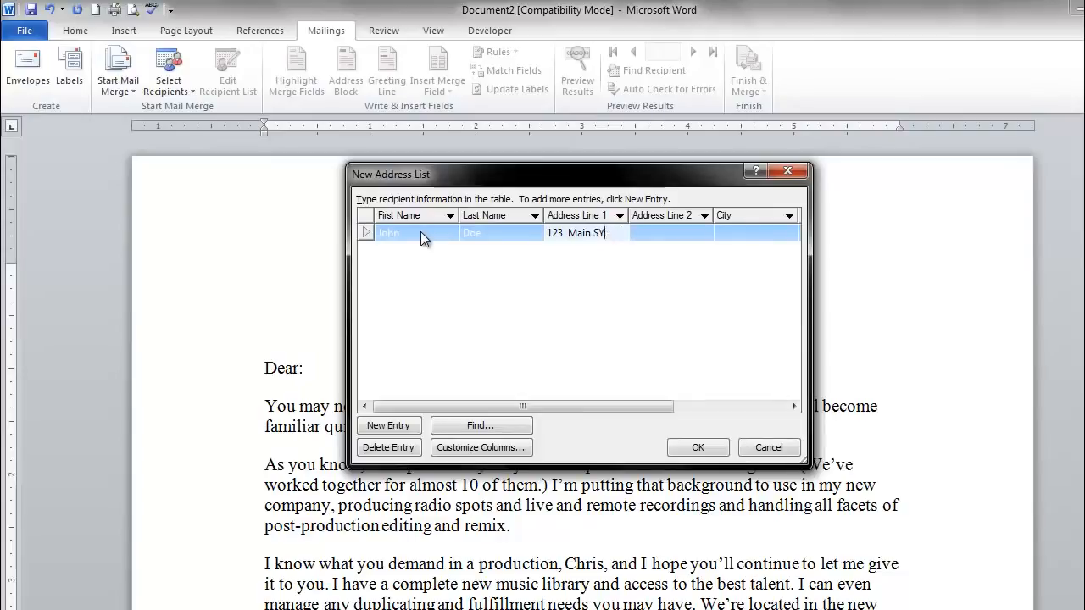
text(treet)
key(Tab)
key(Tab)
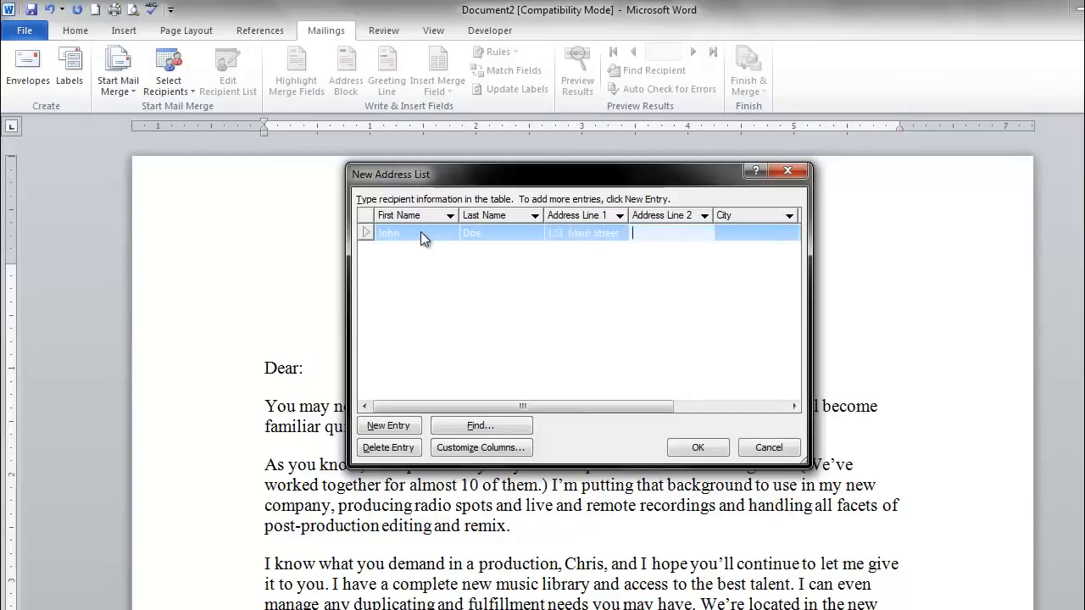
- Fill in the first recipient's apartment number in Address Line 2
text(Any)
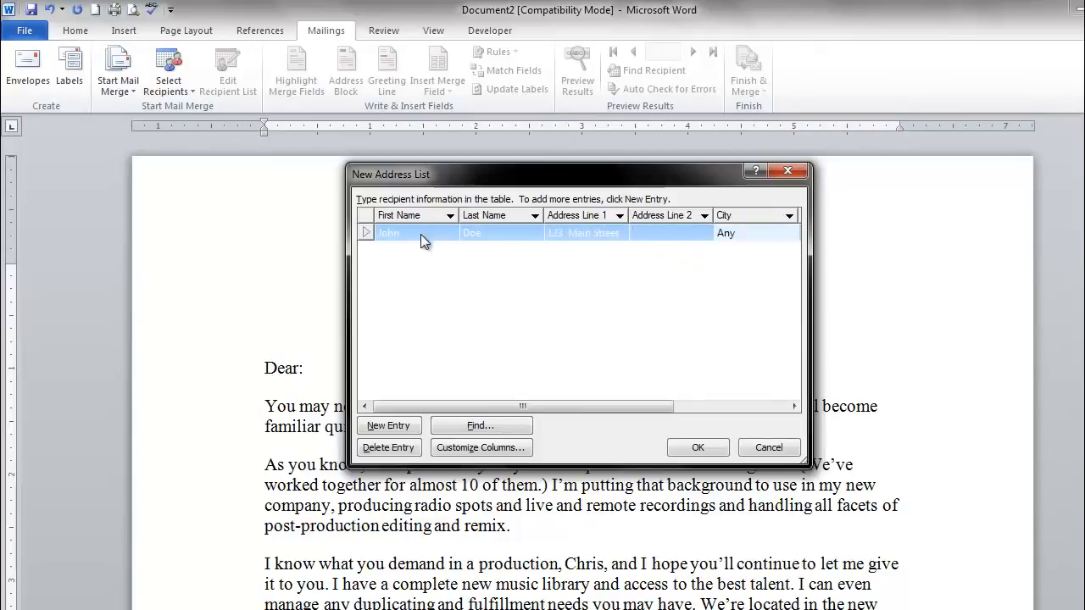
key(shift+Tab)
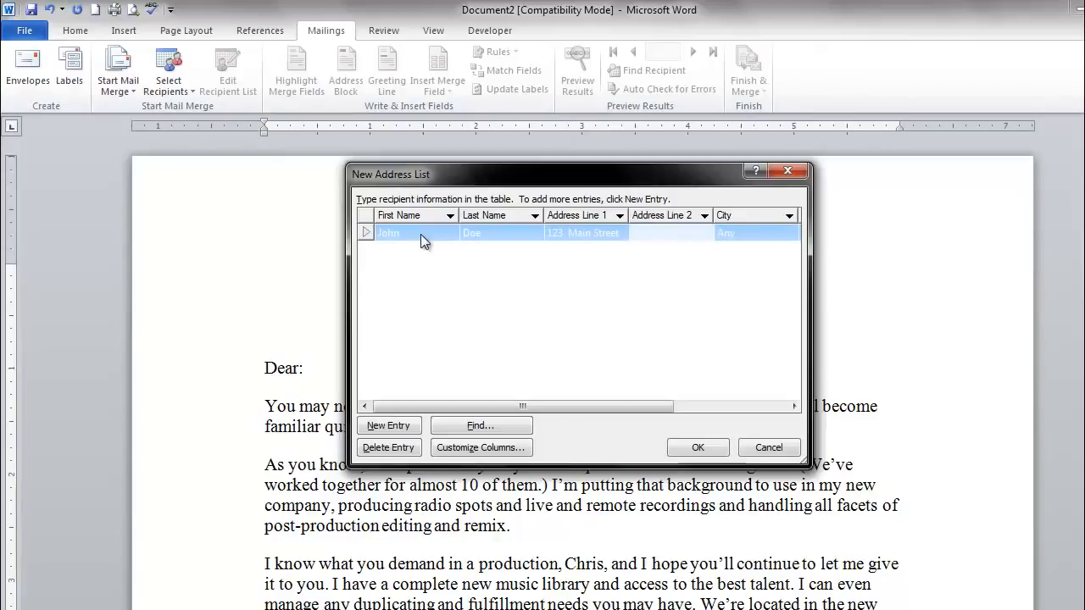
text(S)
key(BackSpace)
text(Apt 1)
key(Tab)
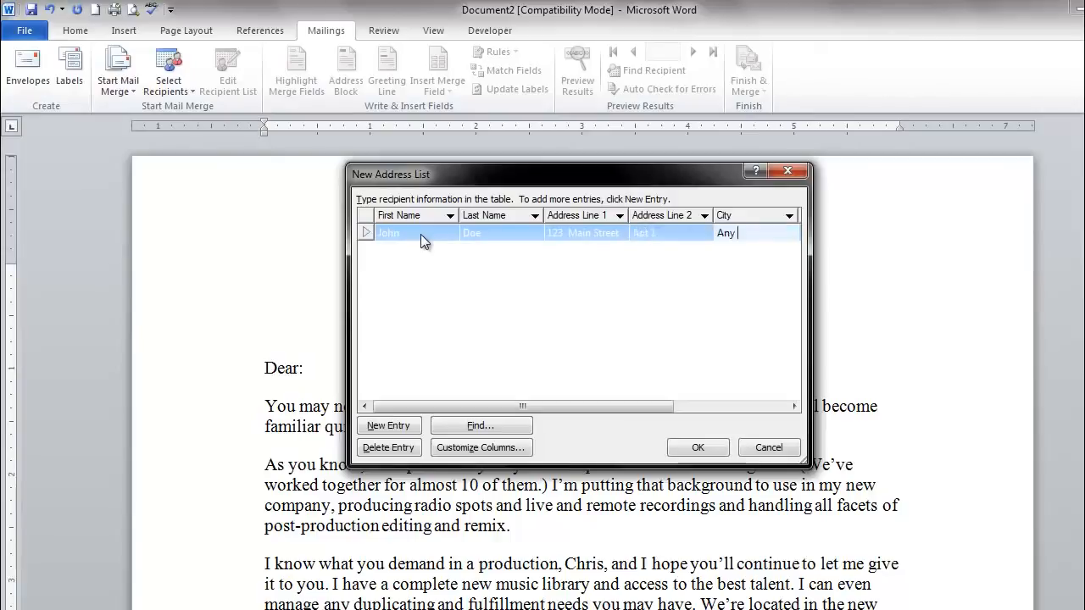
- Complete the first recipient's entry with the city, state and ZIP code
key(BackSpace)
key(BackSpace)
key(BackSpace)
text(ANy)
key(BackSpace)
key(BackSpace)
key(BackSpace)
text(Any City)
key(Tab)
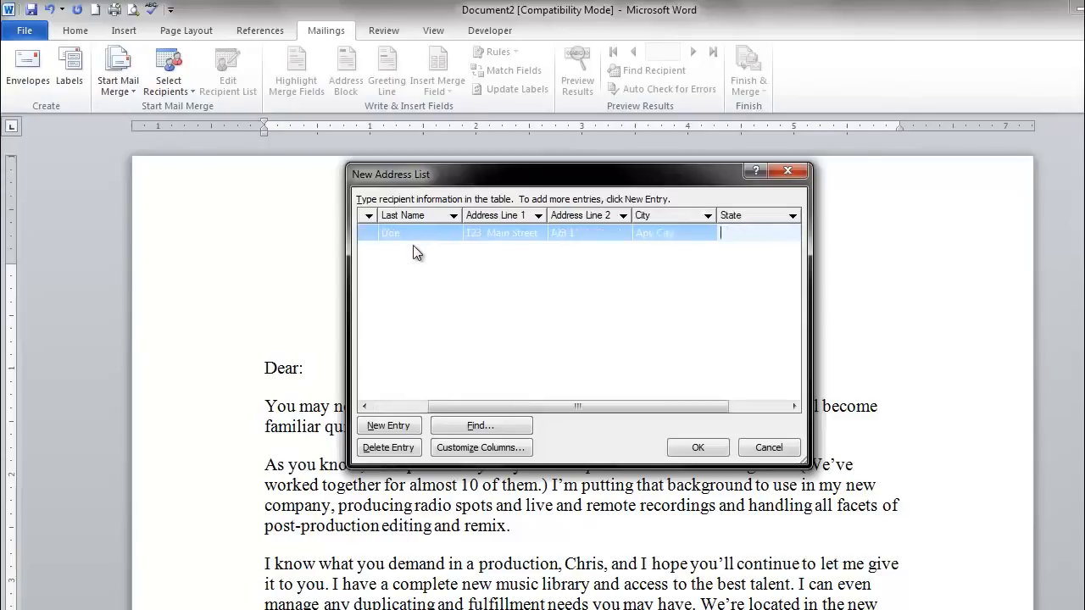
text(ME)
key(Tab)
text(12345)
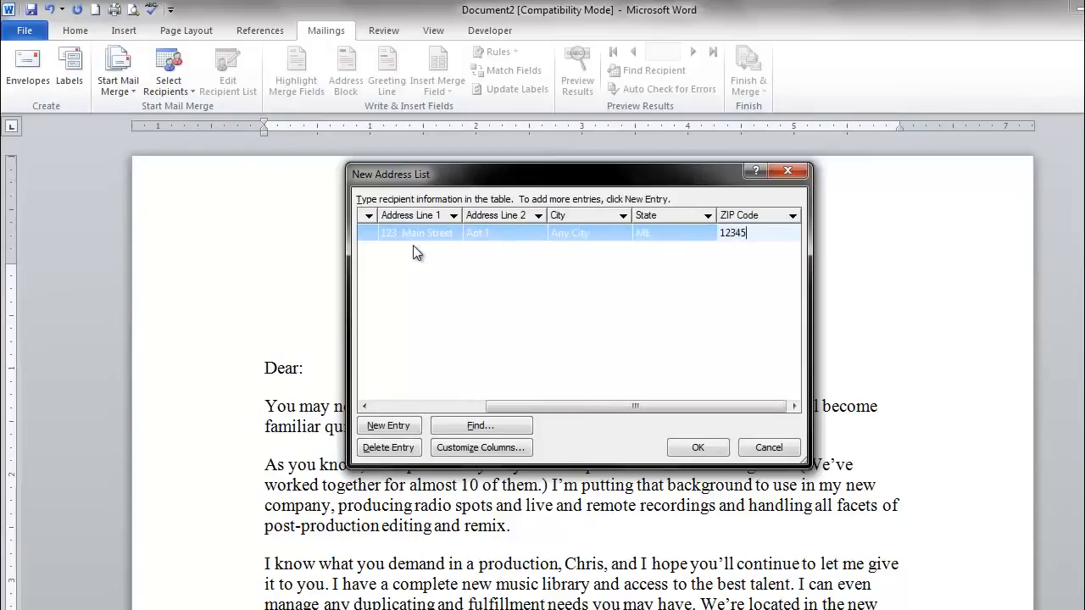
- Add a second entry to the address list and enter that recipient's first and last name
key(alt+n)
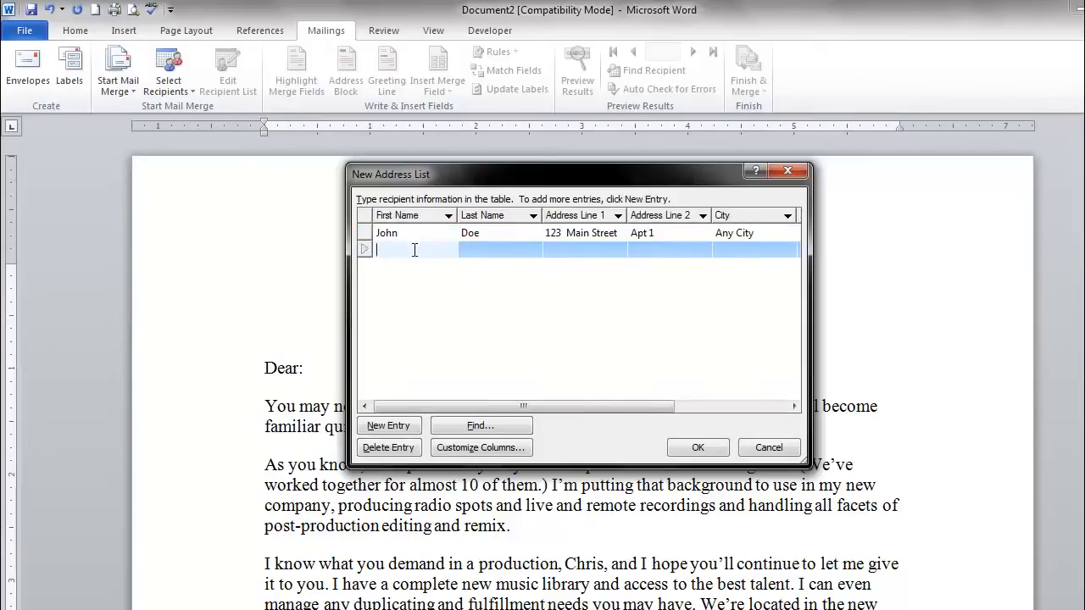
text(Jane)
key(Tab)
text(Doe)
key(Tab)
- Enter the second recipient's street address in Address Line 1 and apartment number in Address Line 2
text(1234 M)
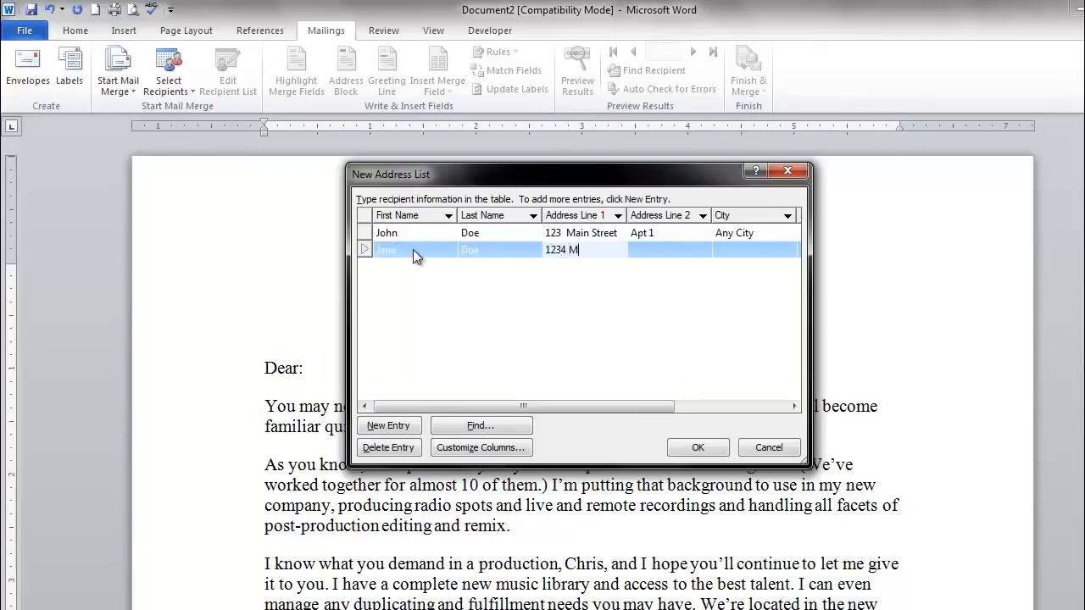
text(ain Drive)
key(Tab)
text(Apt 2)
key(Tab)
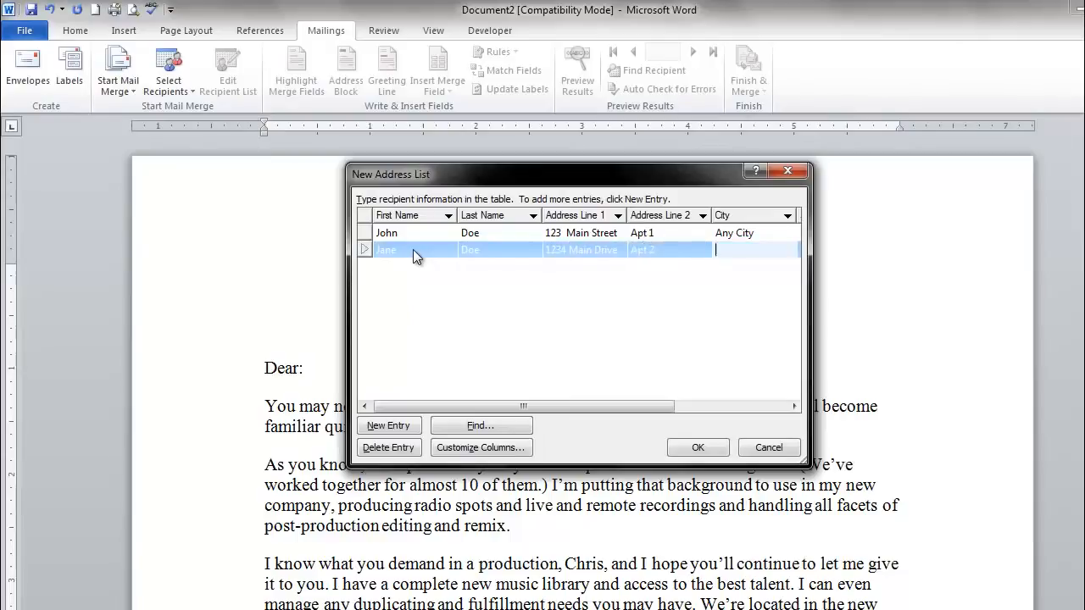
- Fill in the second recipient's city, state and ZIP code
text(Any City)
key(Tab)
text(ME)
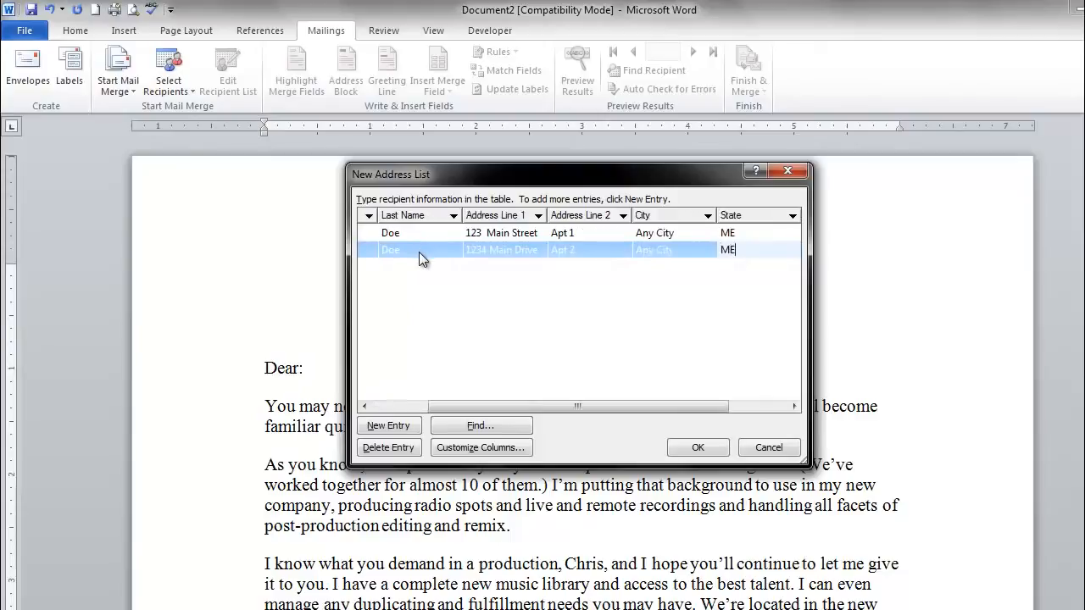
key(Tab)
text(12345)
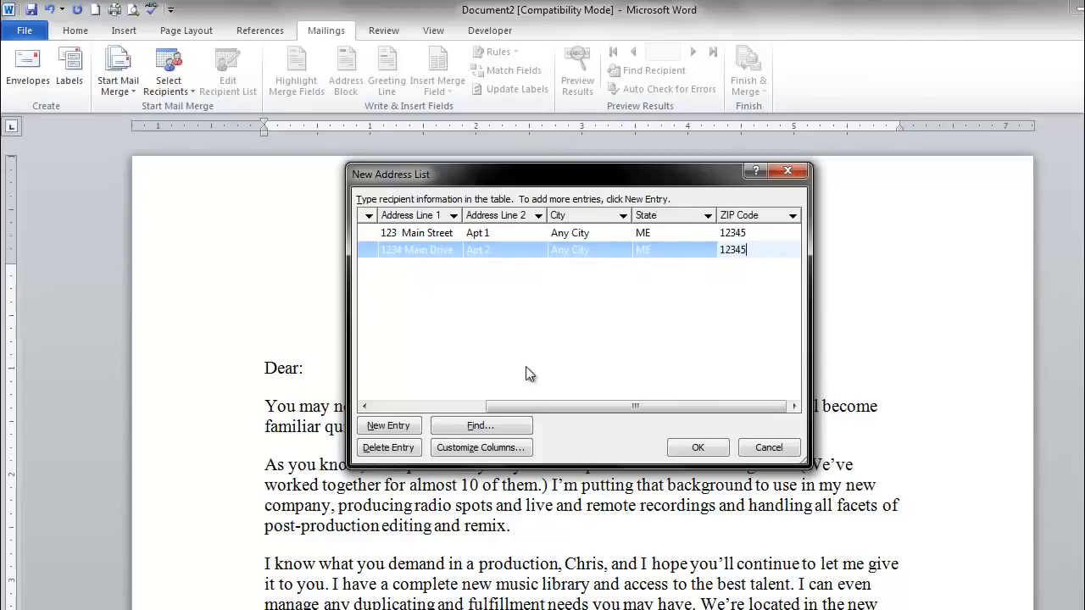
- Finish the address list and save it as Test in My Data Sources
click(701, 447)
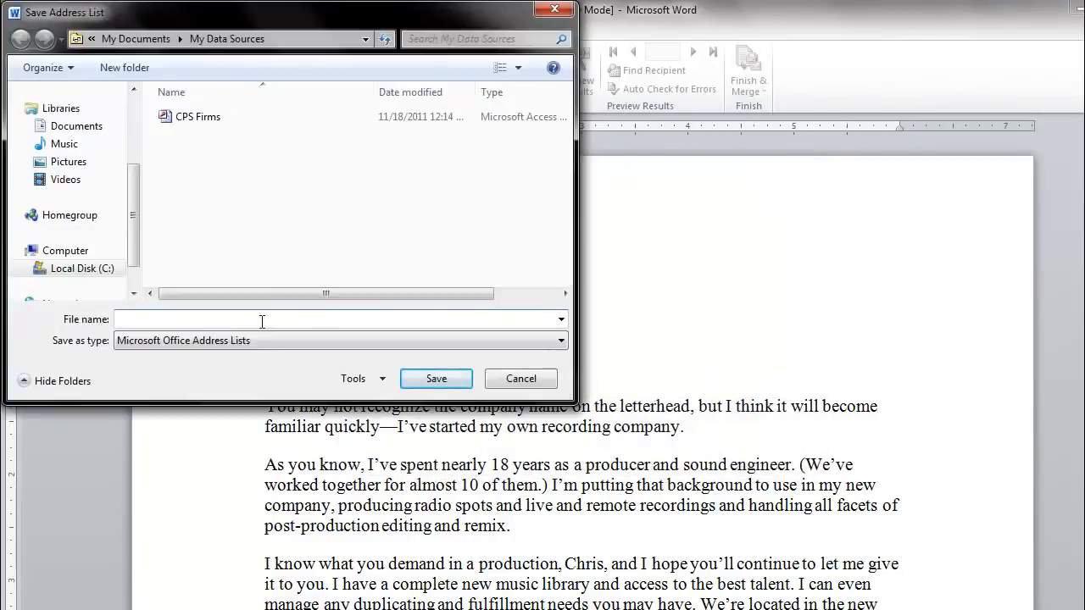
text(Test)
click(431, 378)
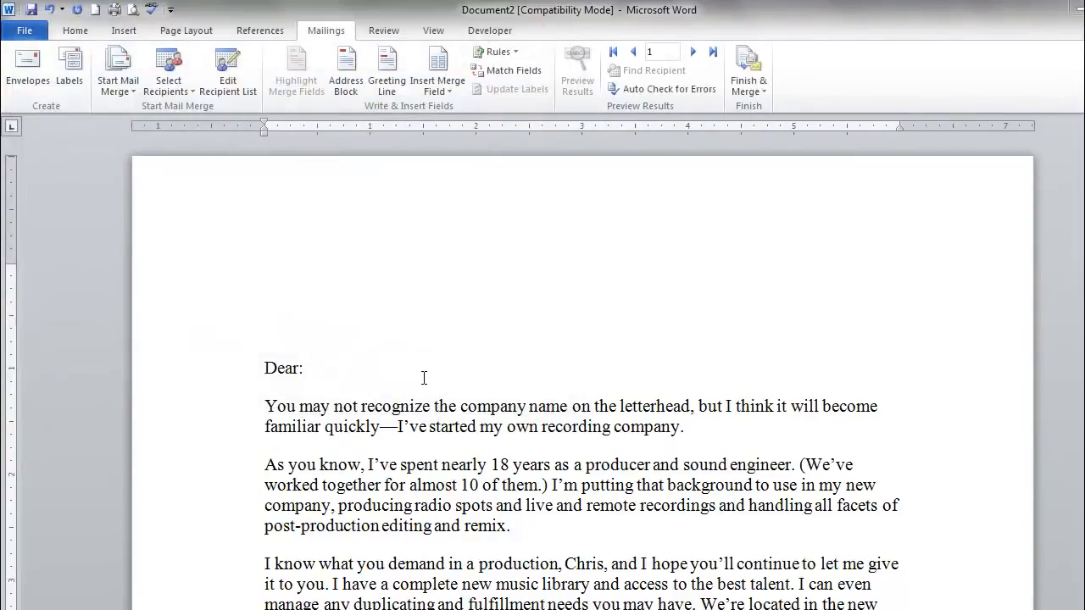
- Add blank lines above the greeting and insert the First_Name and Last_Name merge fields, separated by a space, at the head of the letter
key(Return)
click(282, 258)
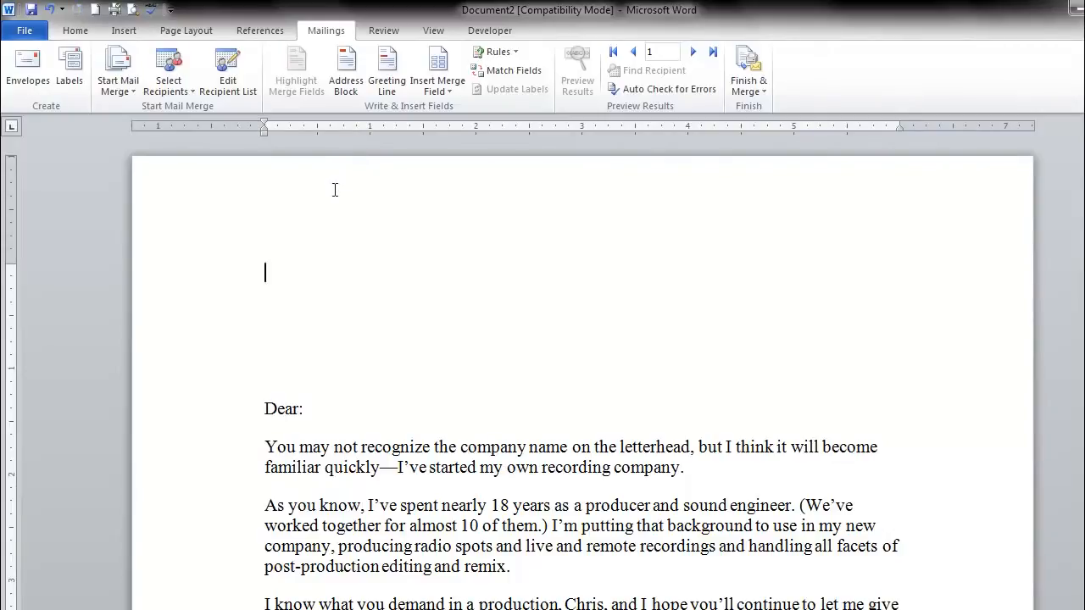
click(446, 92)
click(447, 113)
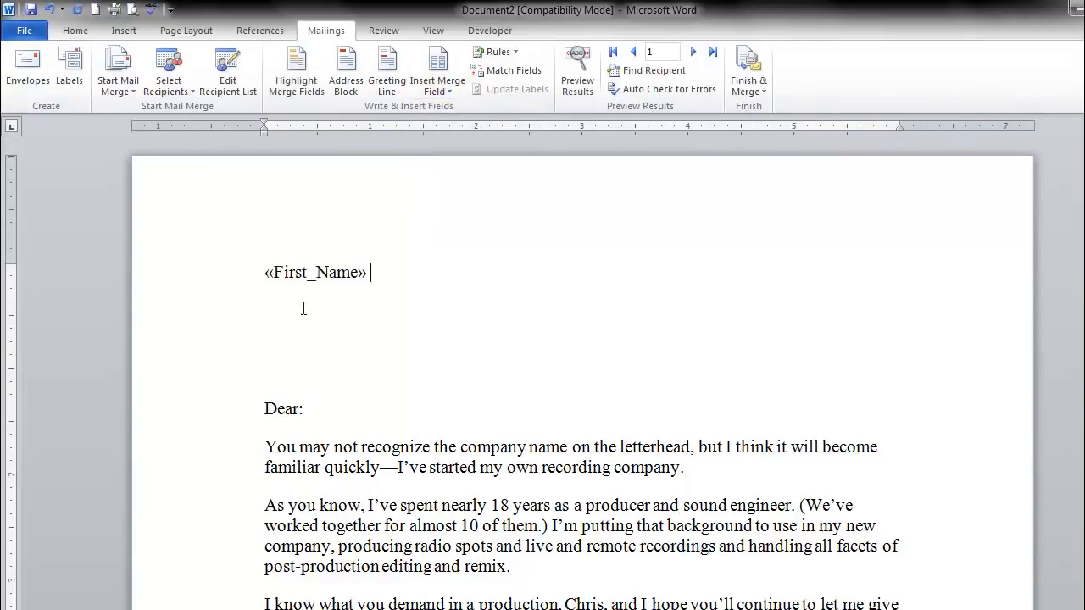
click(440, 88)
click(457, 127)
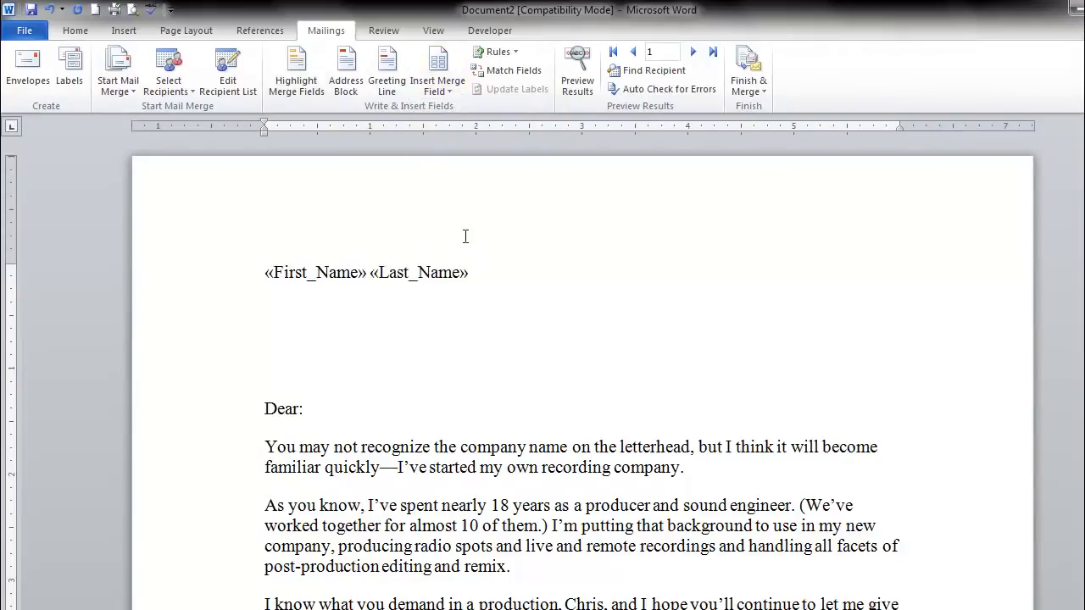
- Insert the Address_Line_1 and Address_Line_2 merge fields on separate lines below the name fields
key(Return)
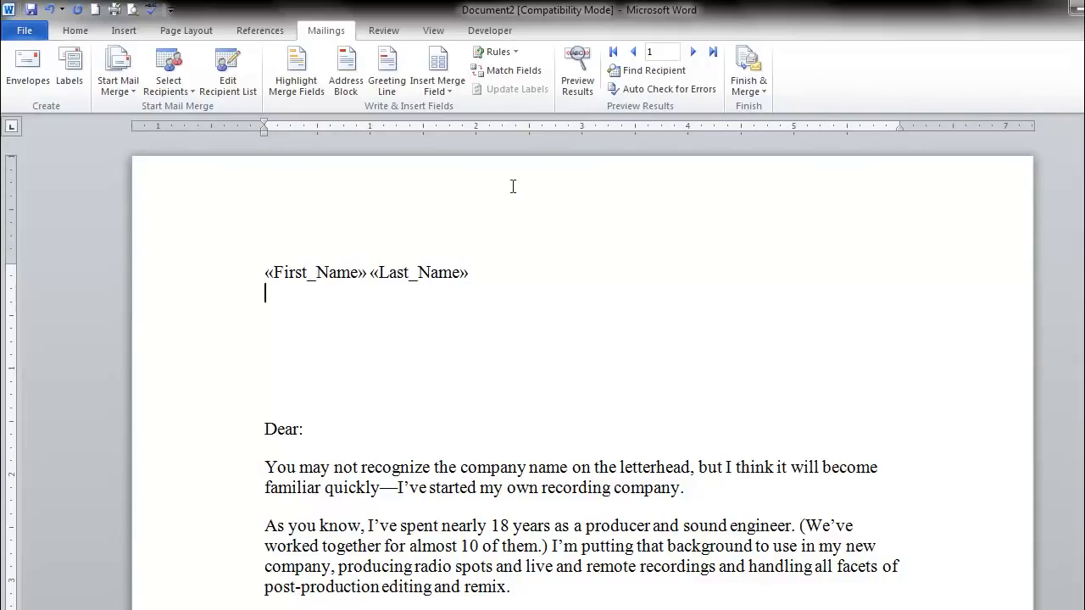
click(446, 84)
click(459, 147)
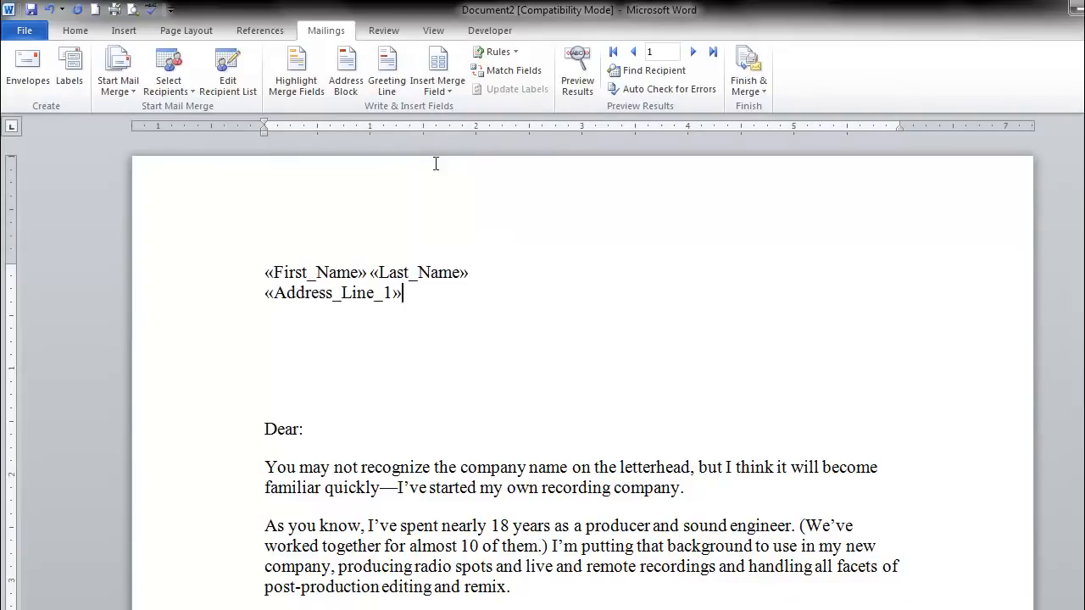
key(Return)
click(453, 90)
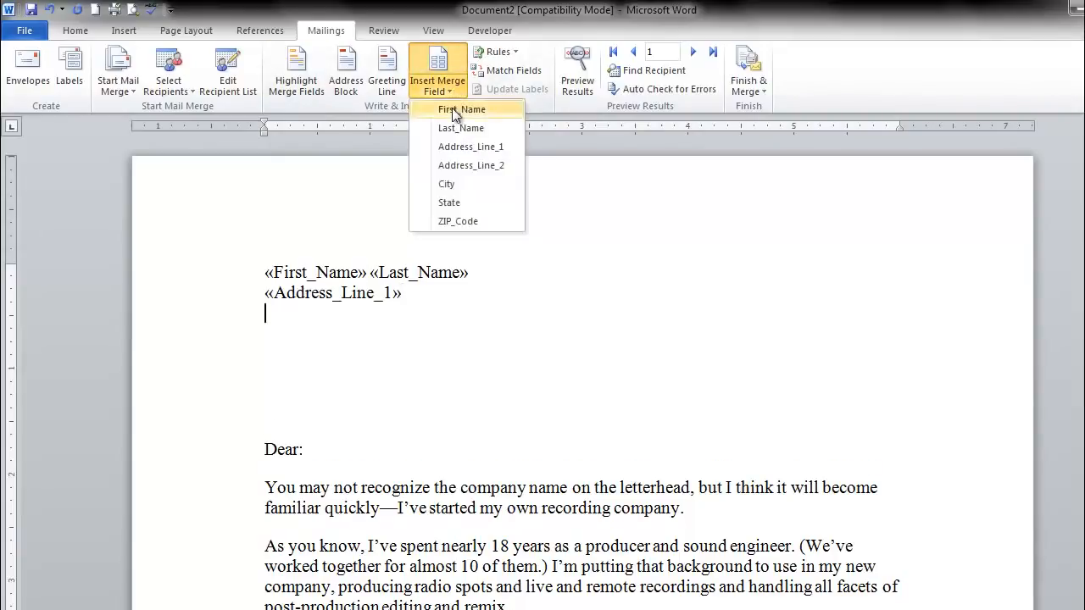
click(470, 164)
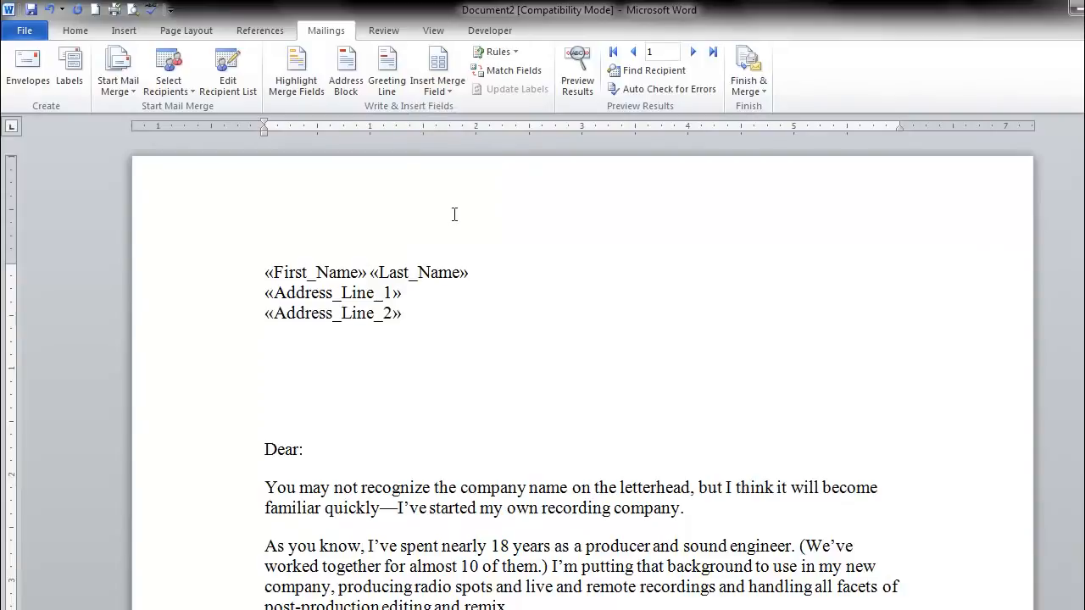
- Add a line with the City, State and ZIP_Code fields, using a comma after City and a period after State, and put First_Name after "Dear:"
key(Return)
click(451, 89)
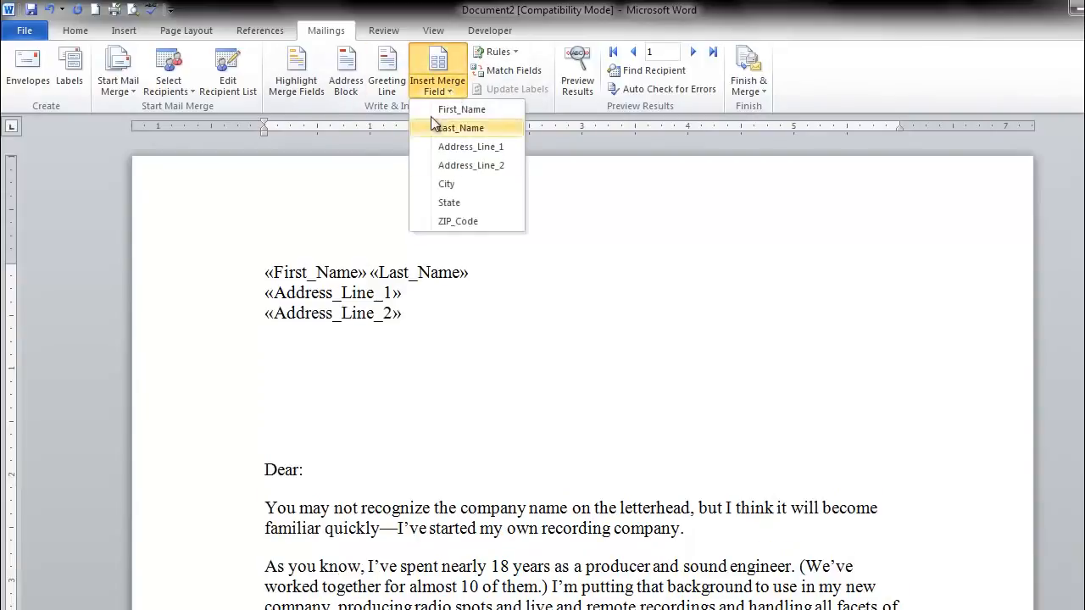
click(472, 183)
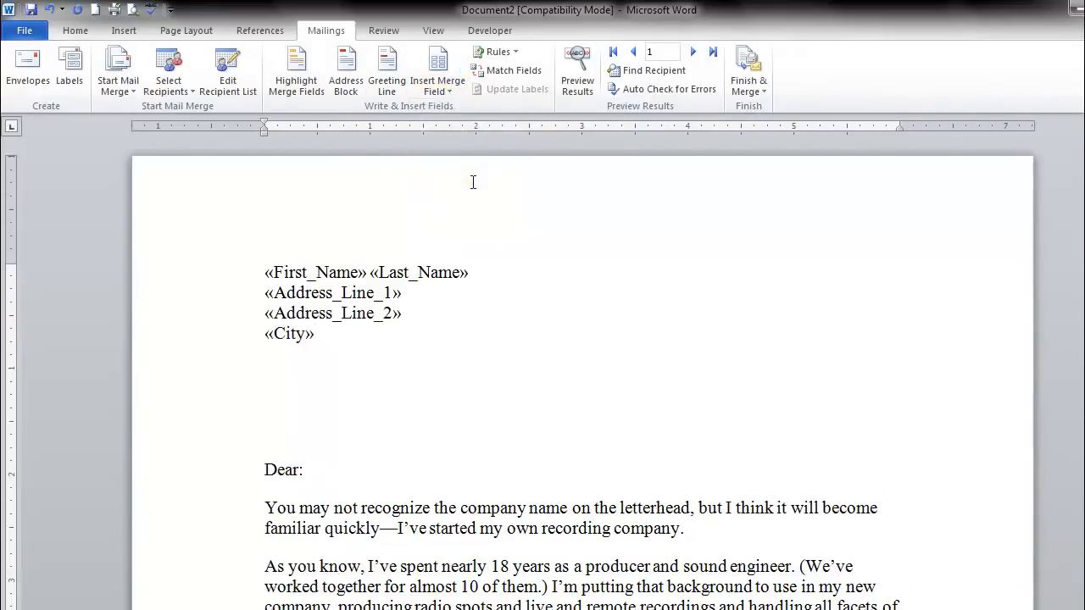
text(,)
click(450, 89)
click(475, 197)
text(.)
click(438, 88)
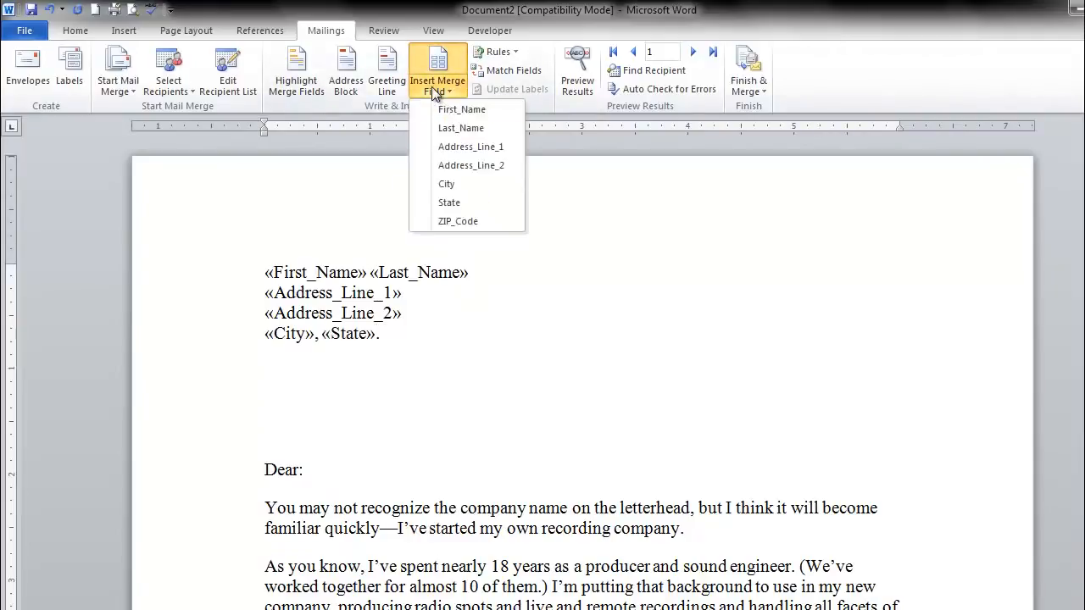
click(465, 222)
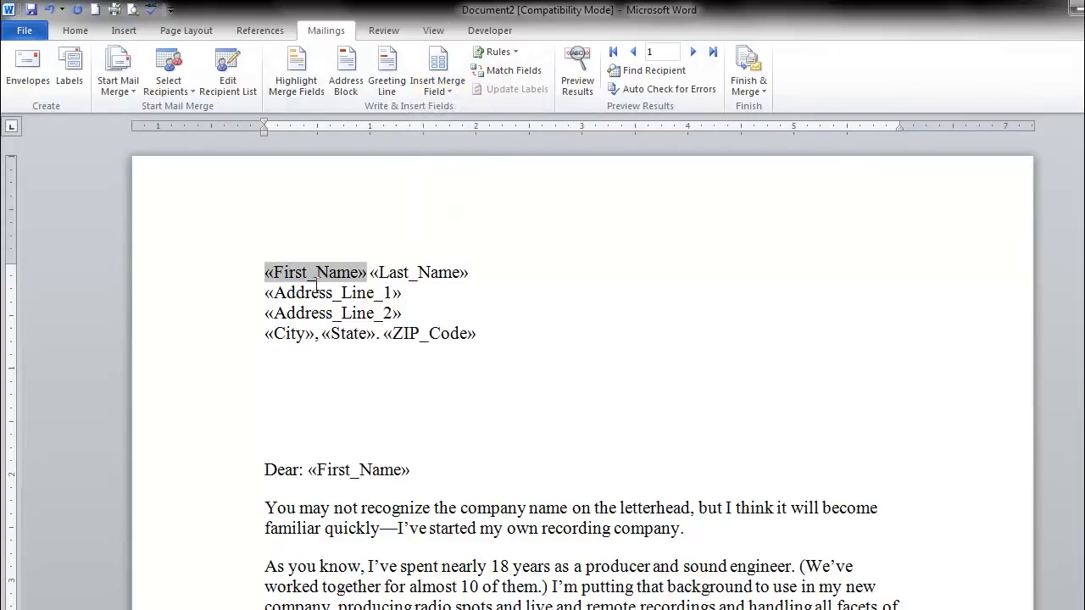
click(423, 469)
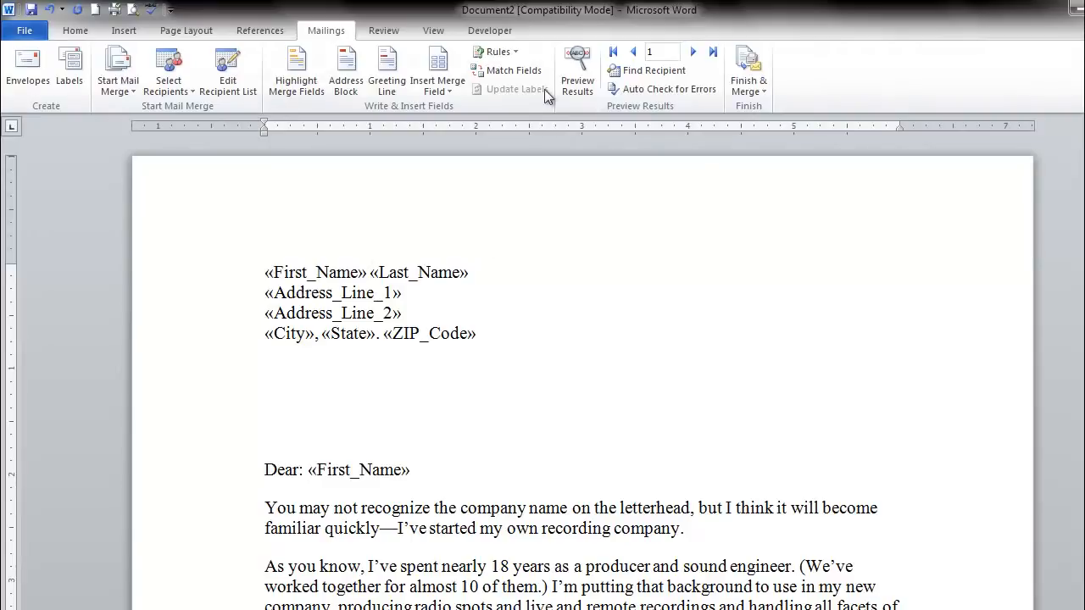
- Preview the merged letter for both recipients and remove the extra blank lines above the "Dear:" line
click(577, 74)
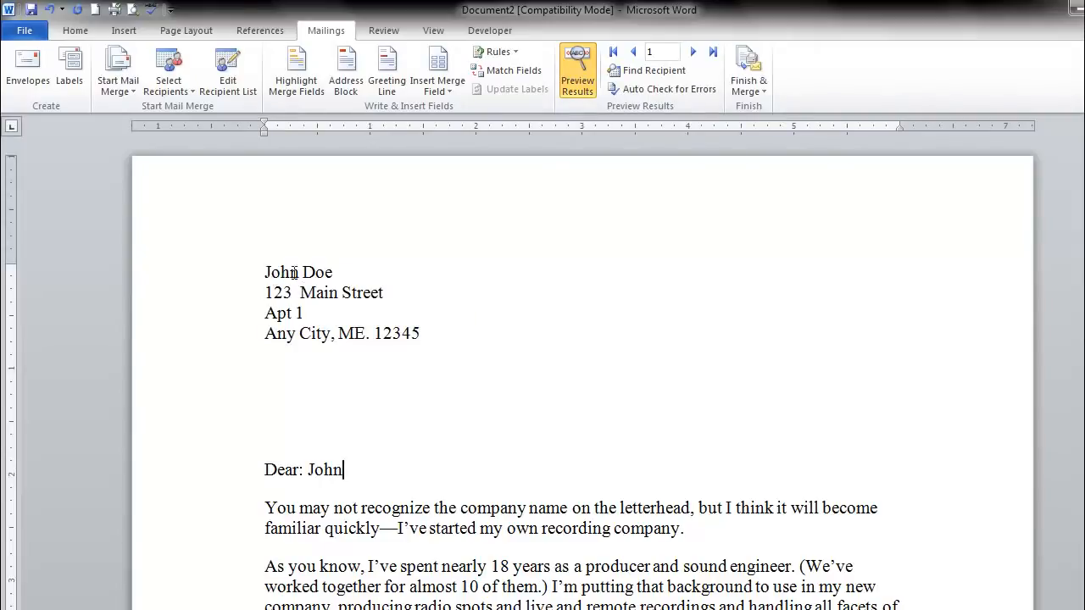
click(695, 52)
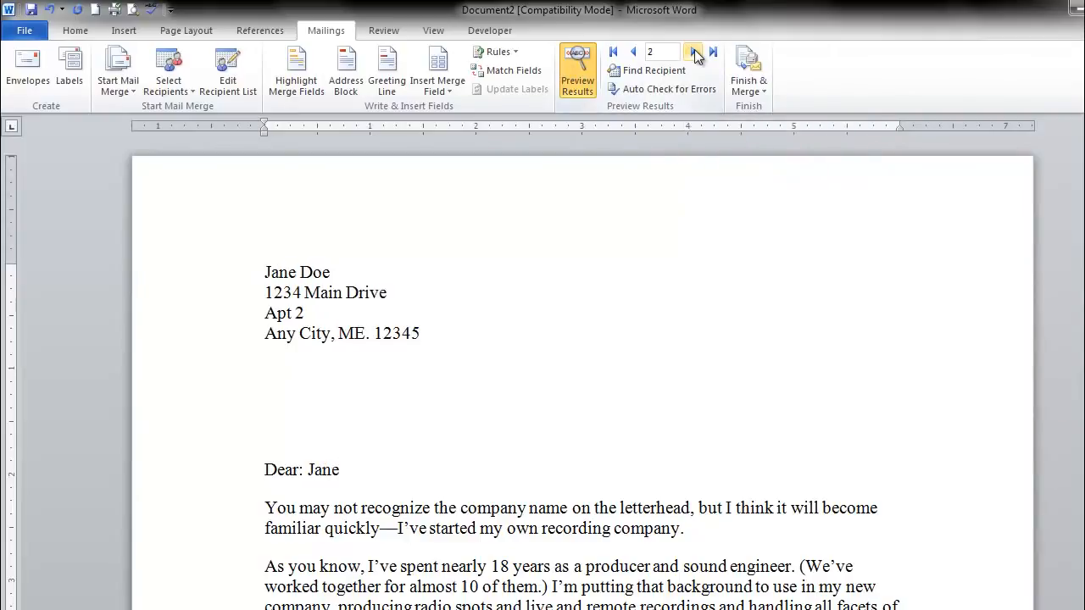
double_click(311, 470)
click(371, 468)
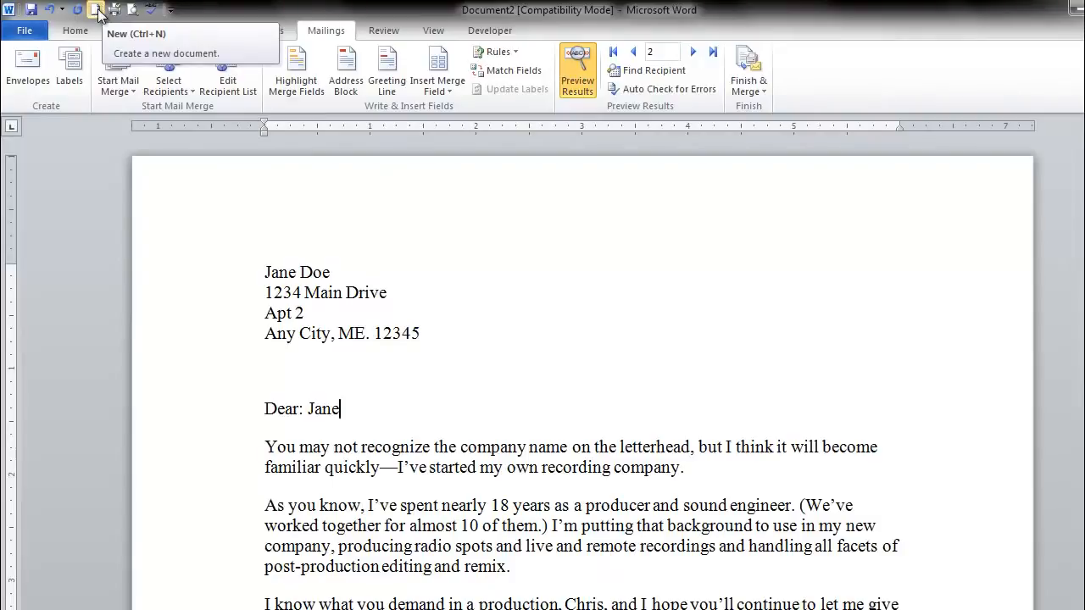
- Create a new blank document and start an envelope mail merge in it
click(96, 11)
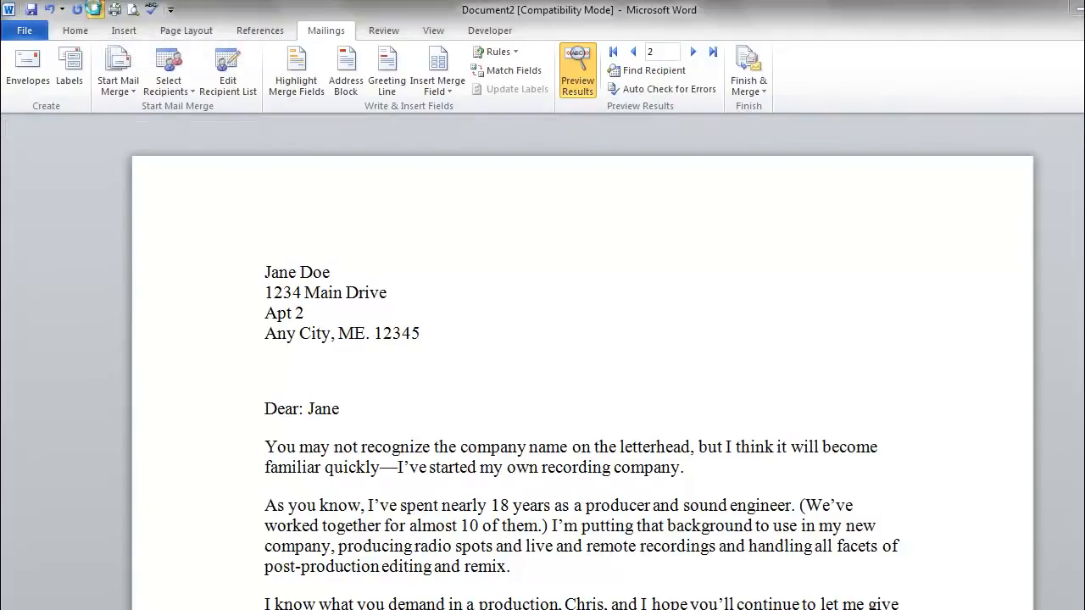
click(330, 31)
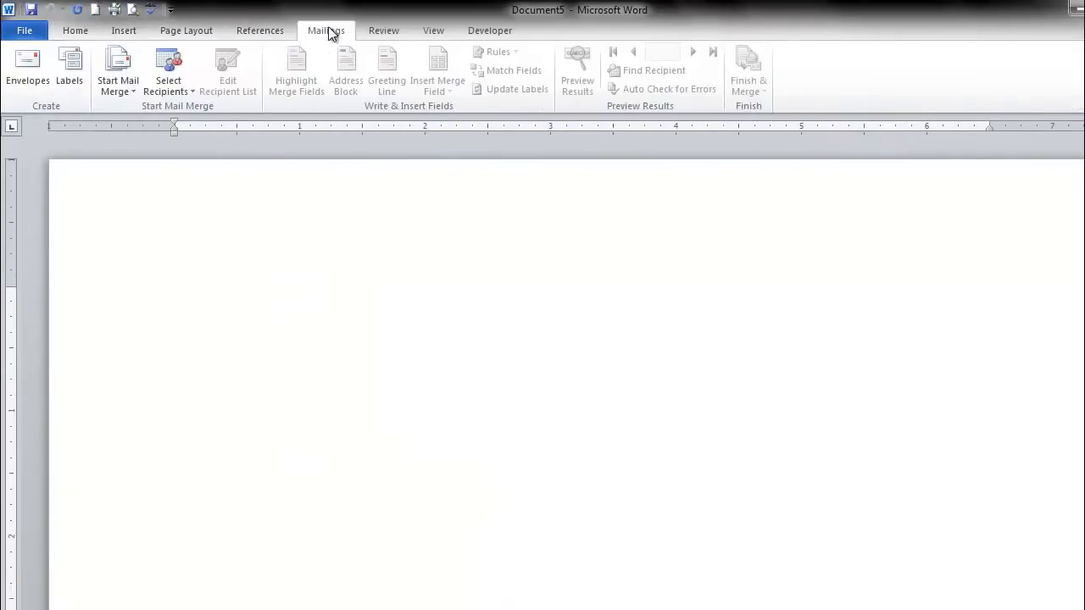
click(126, 92)
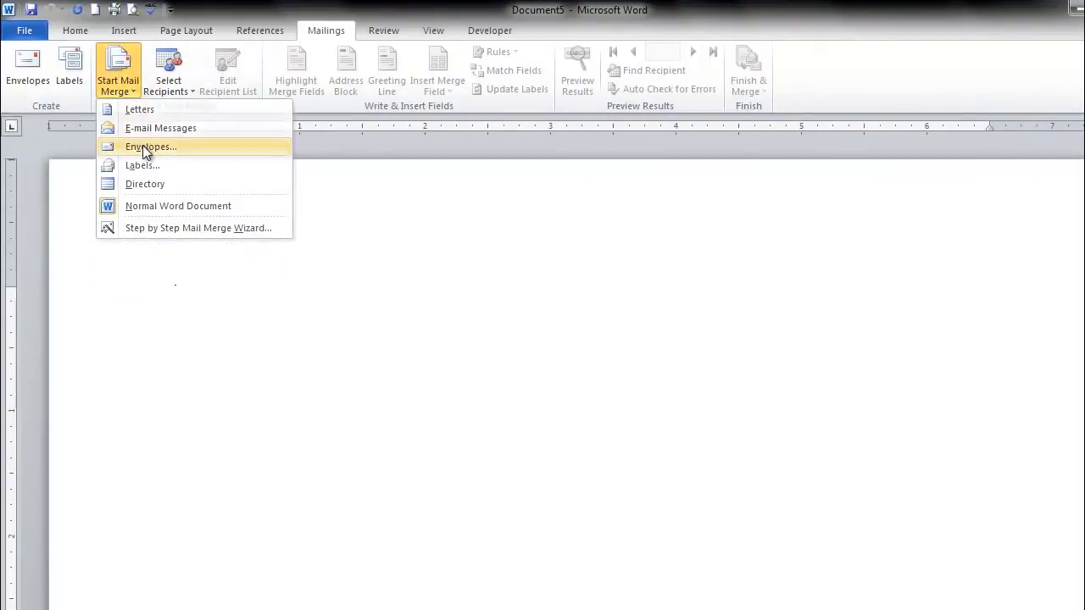
click(142, 147)
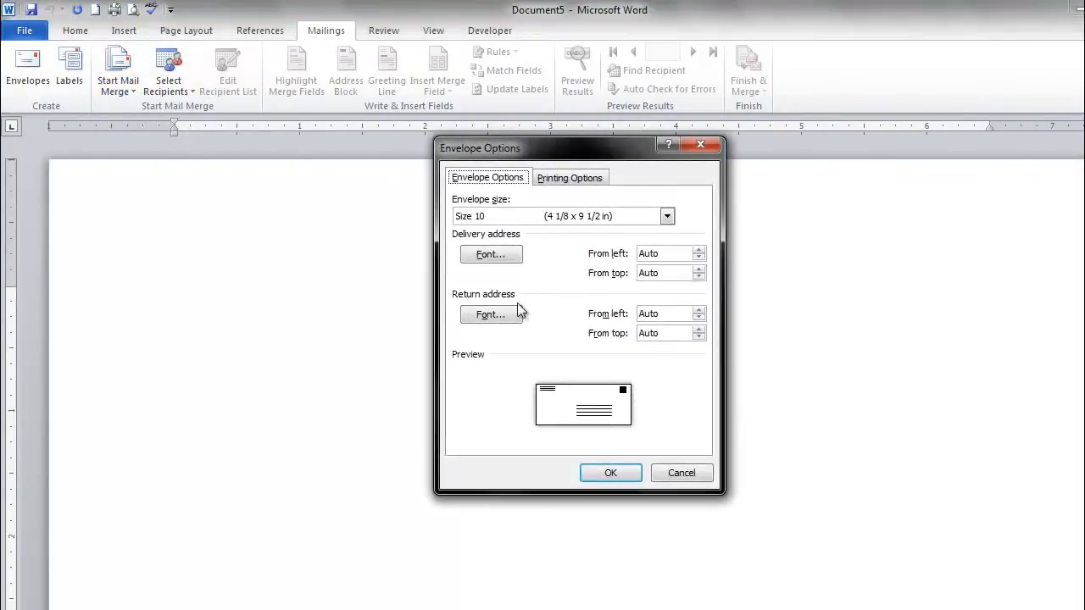
- Review the return and delivery address font settings without changing them and accept the Size 10 envelope
click(495, 315)
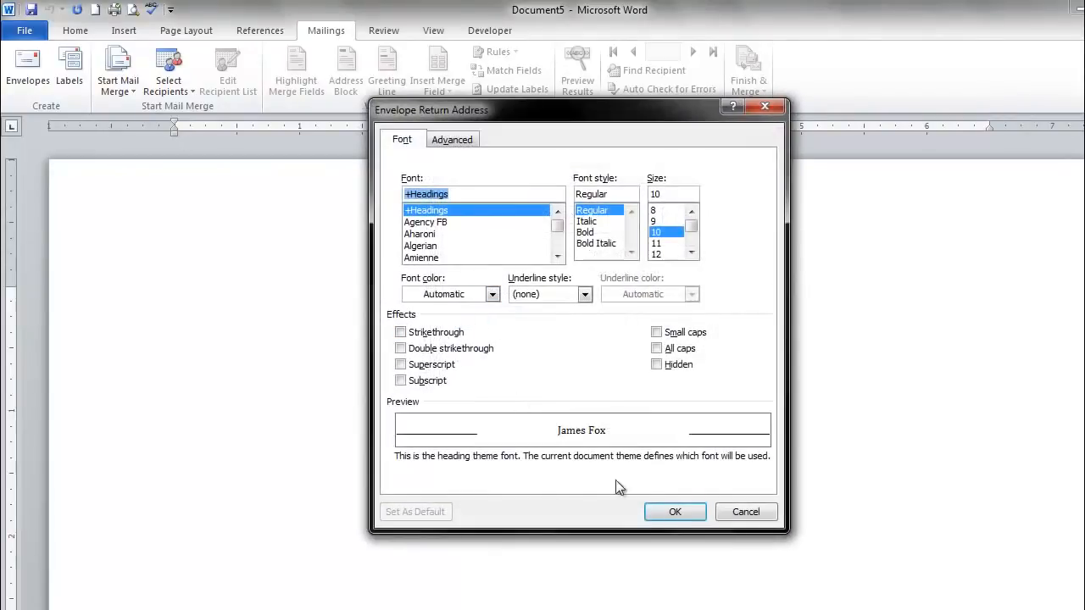
click(744, 513)
click(484, 255)
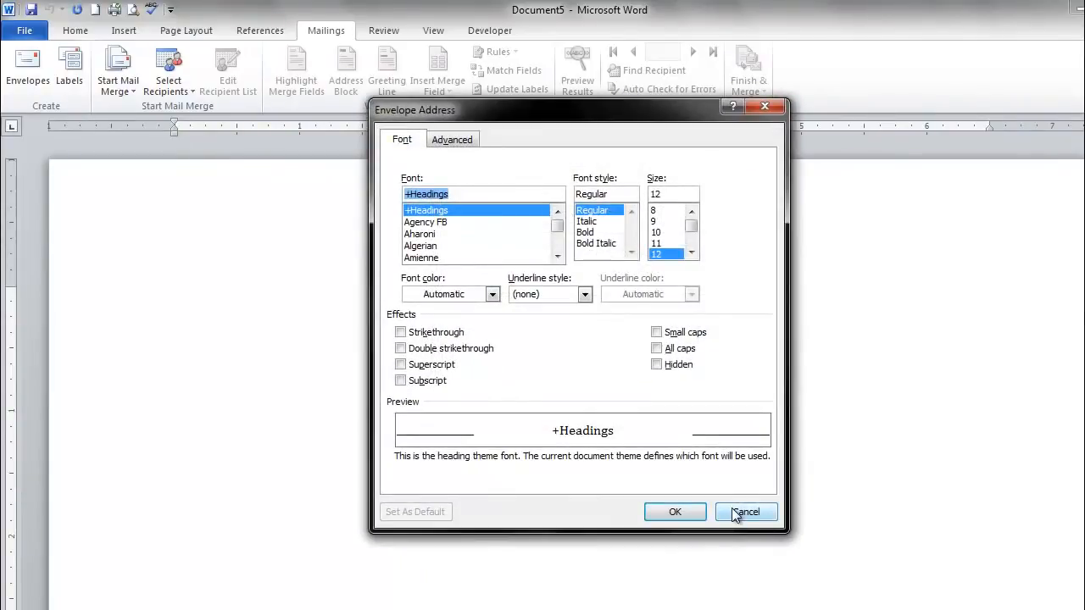
click(734, 511)
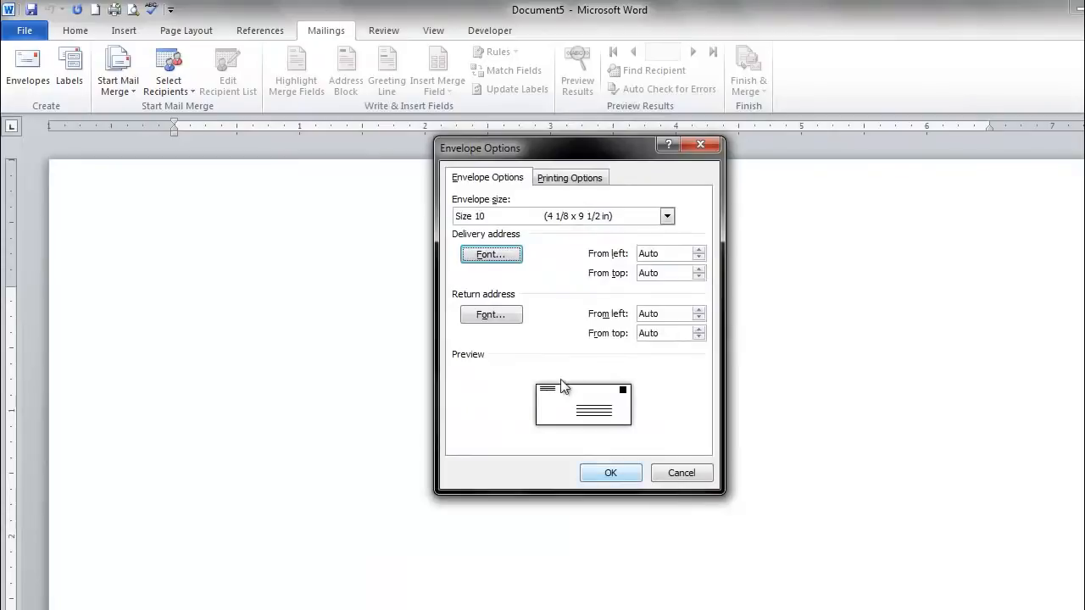
click(624, 472)
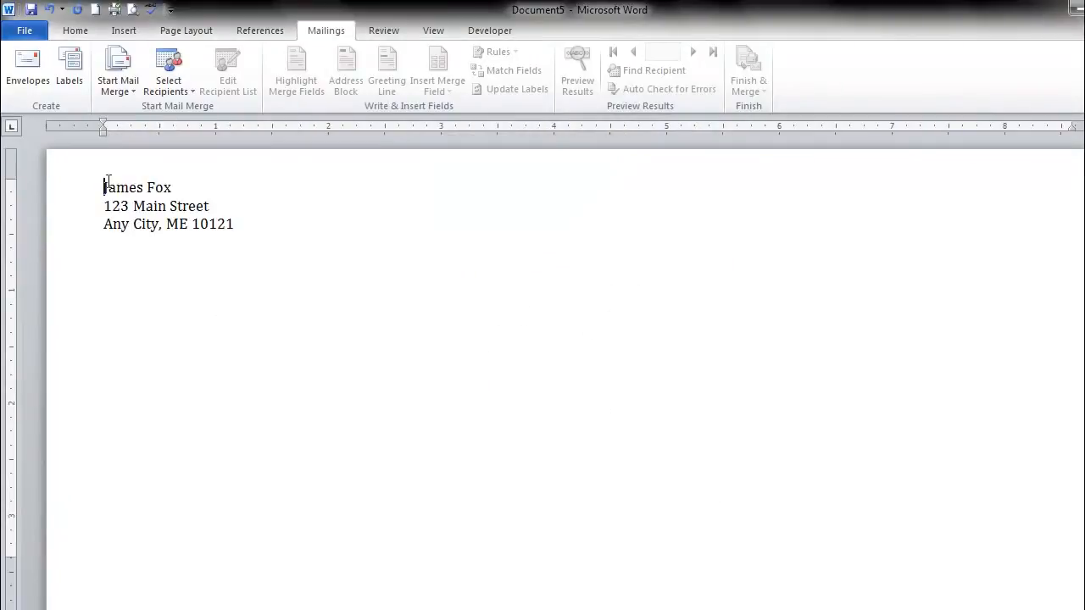
- Place the insertion point in the envelope's delivery address box
drag(108, 181, 254, 243)
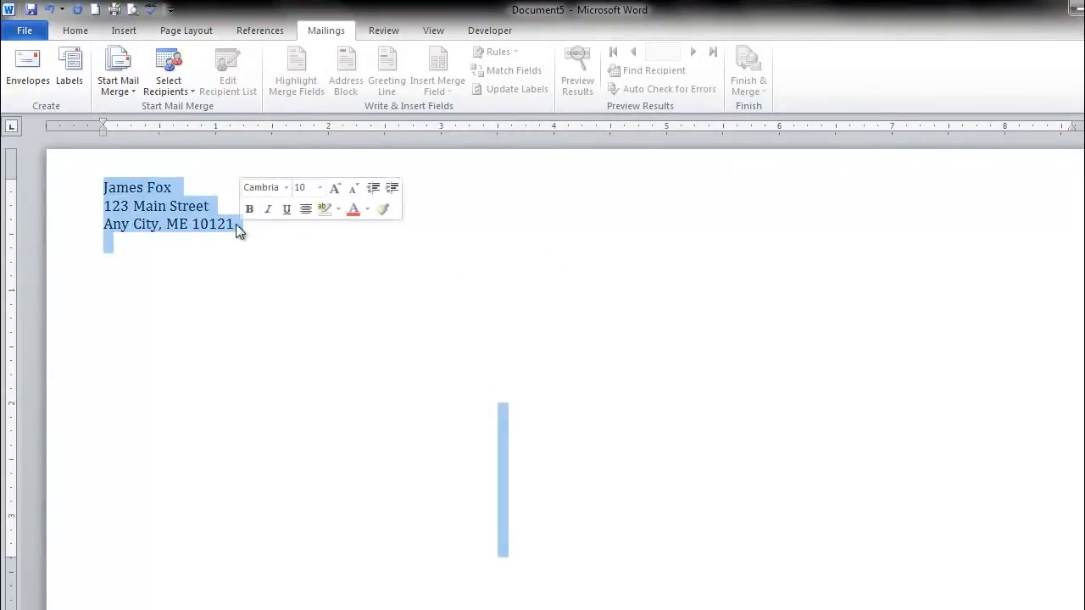
click(236, 224)
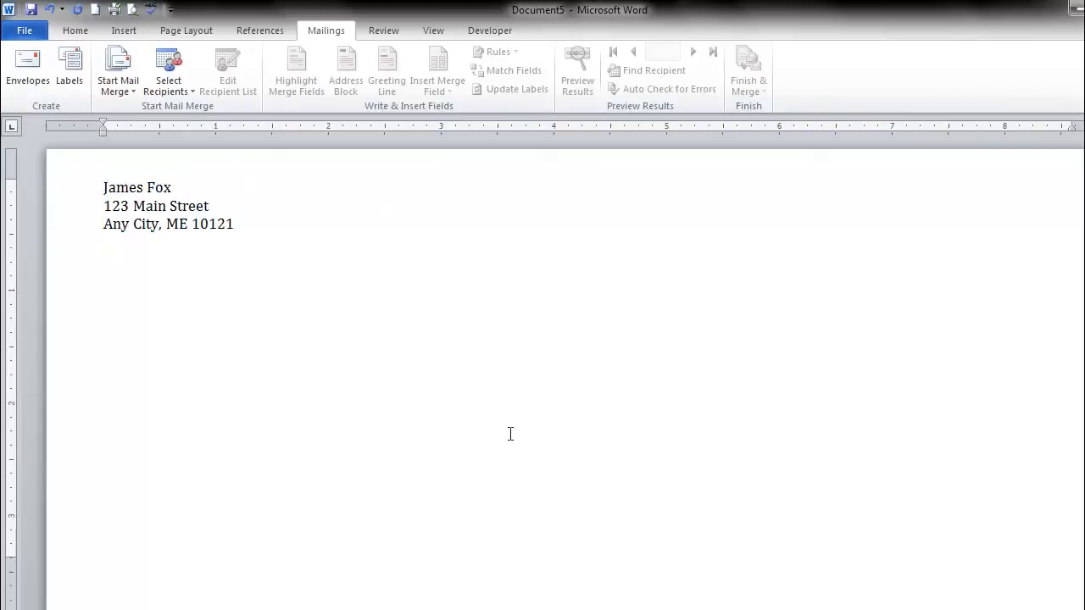
click(579, 473)
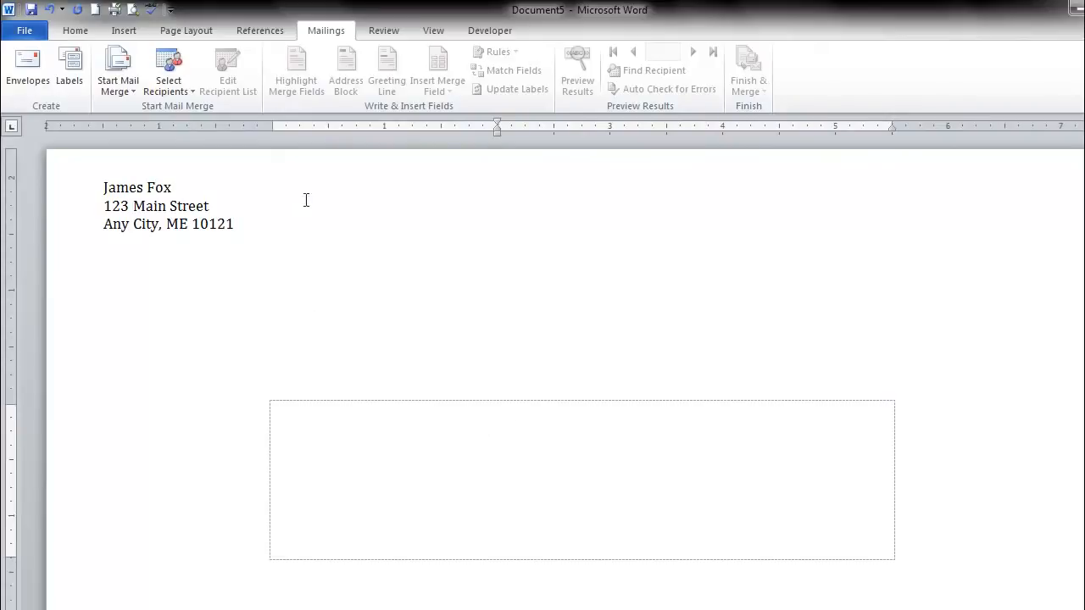
- Use the existing Test list from My Data Sources in the Documents library as the envelope's recipients
click(174, 85)
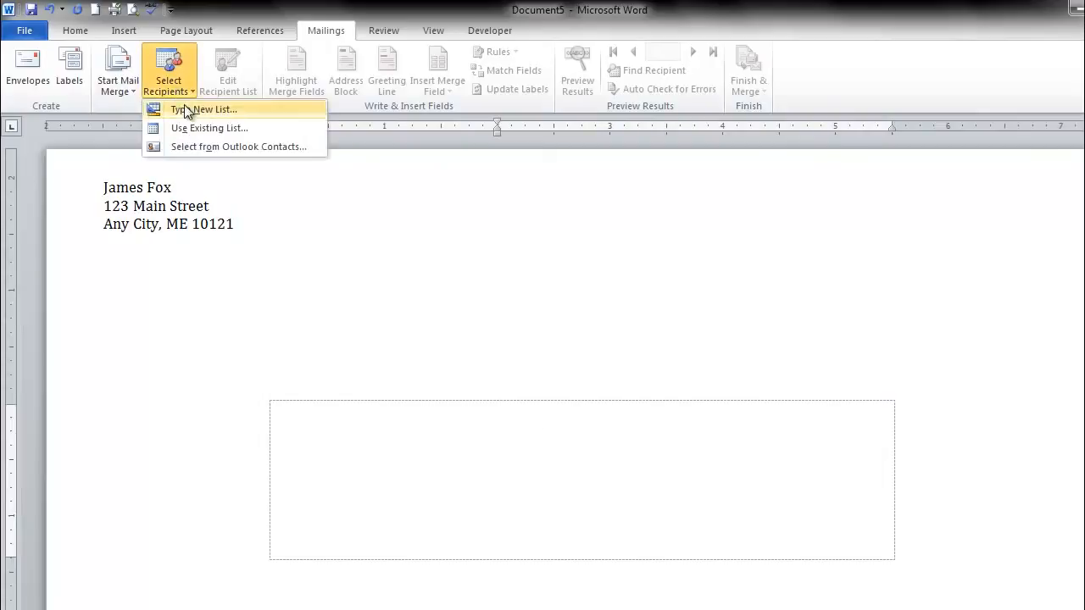
click(194, 128)
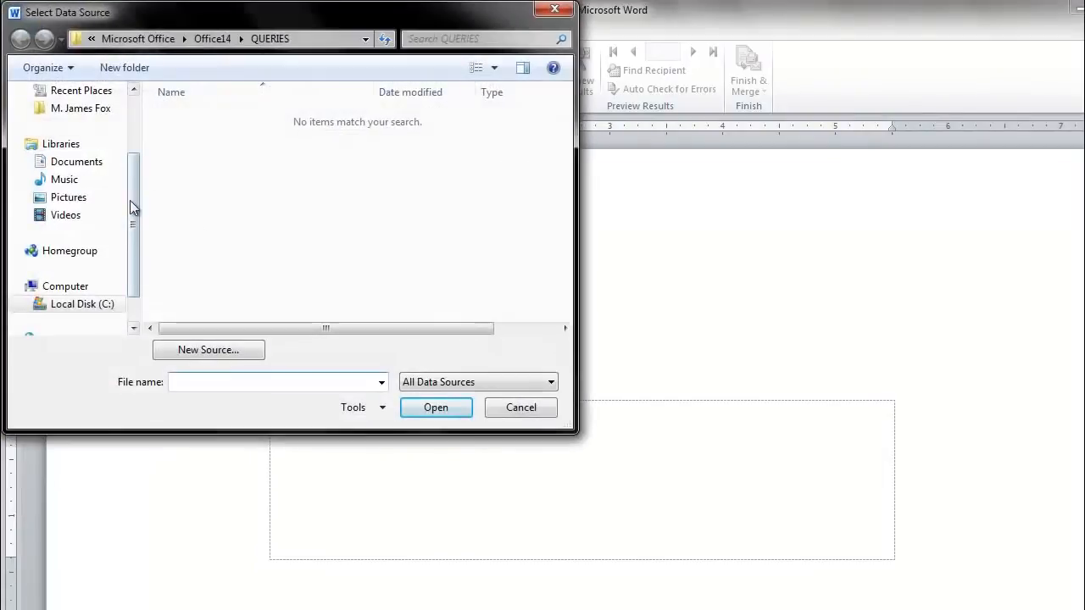
drag(128, 224, 132, 127)
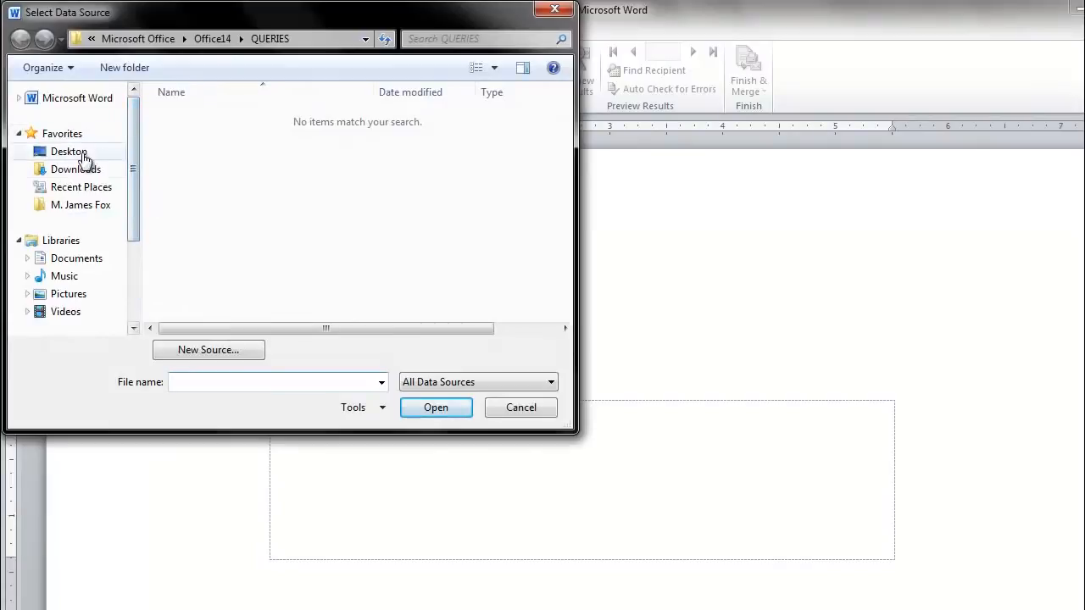
click(91, 258)
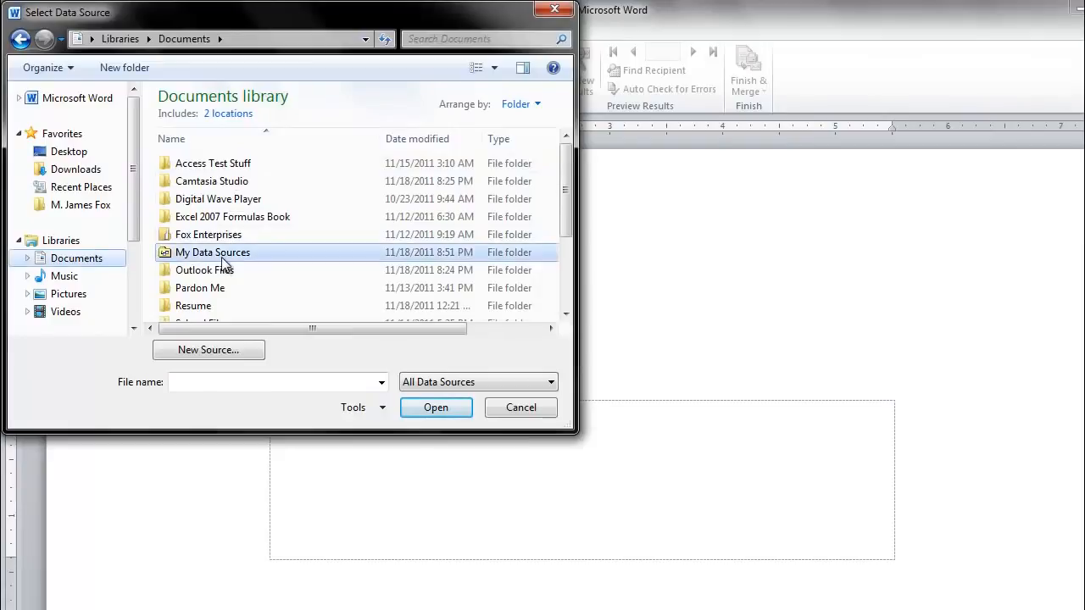
double_click(222, 259)
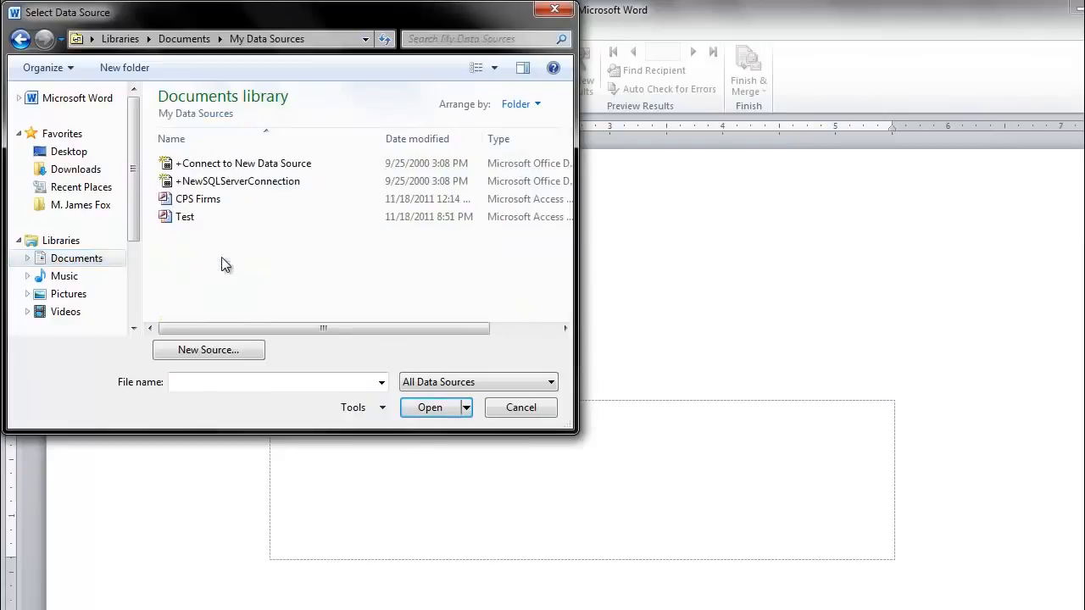
click(197, 215)
click(428, 407)
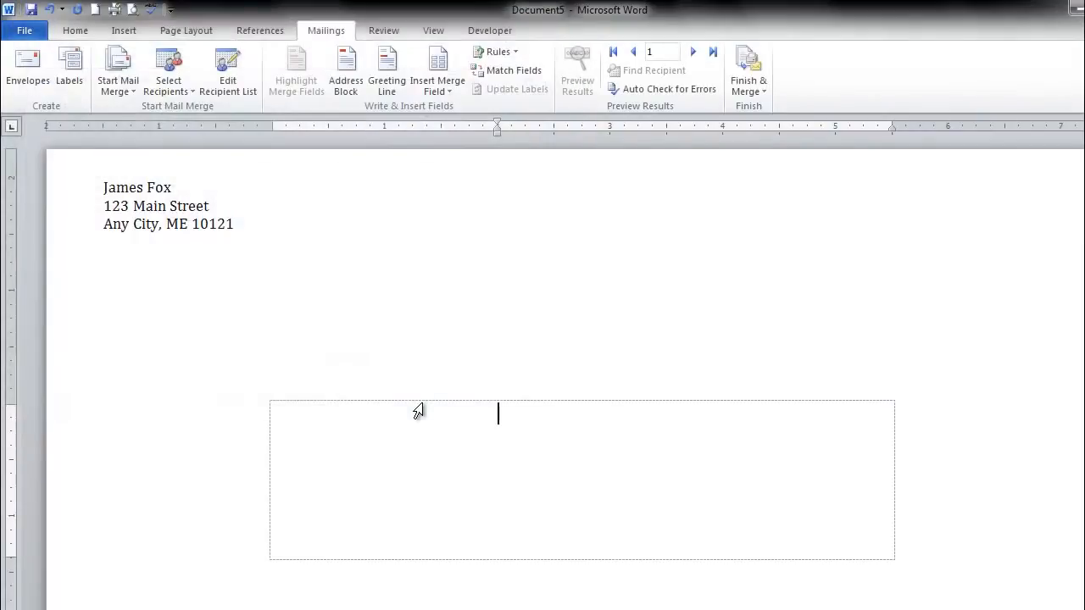
- Insert First_Name and Last_Name on the first line of the delivery address box and Address_Line_1 on the second line
click(438, 91)
click(444, 108)
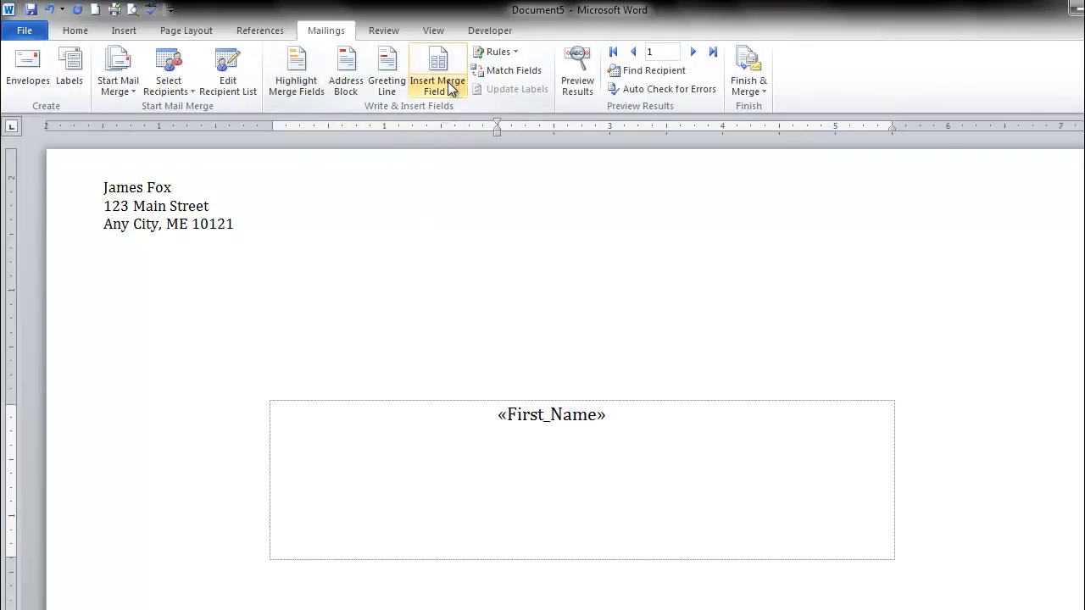
click(451, 90)
click(477, 131)
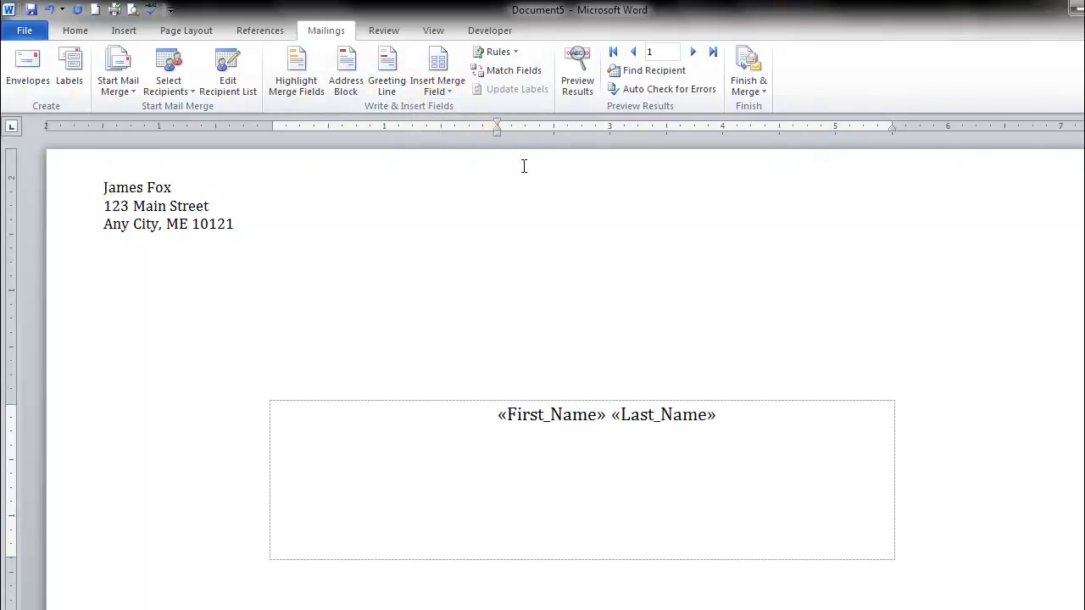
key(Return)
click(451, 90)
click(472, 147)
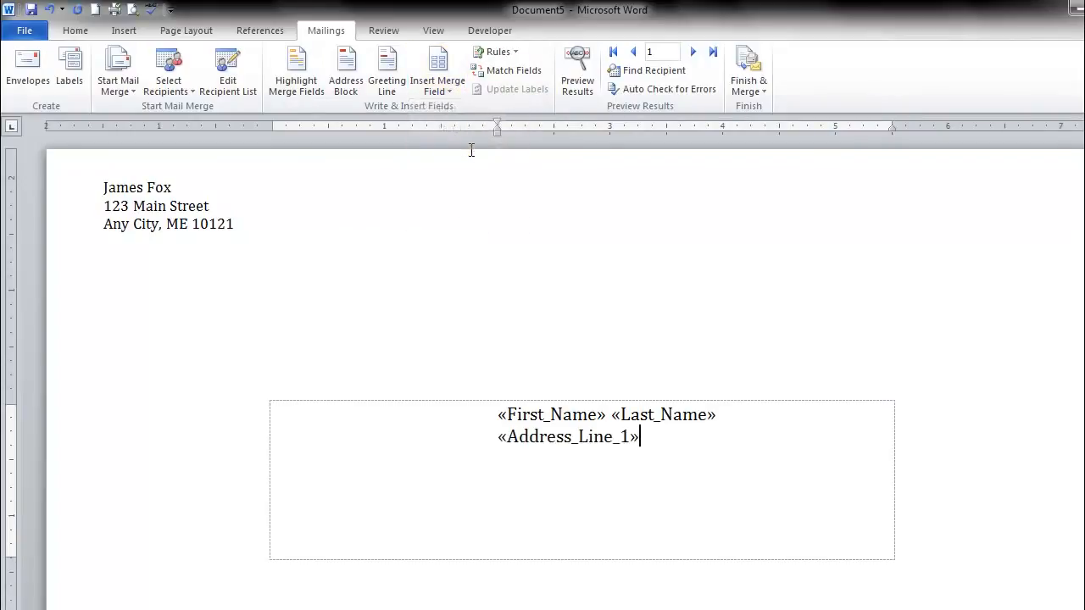
- Insert the Address_Line_2 merge field on a new third line of the envelope's delivery address
key(Return)
click(450, 94)
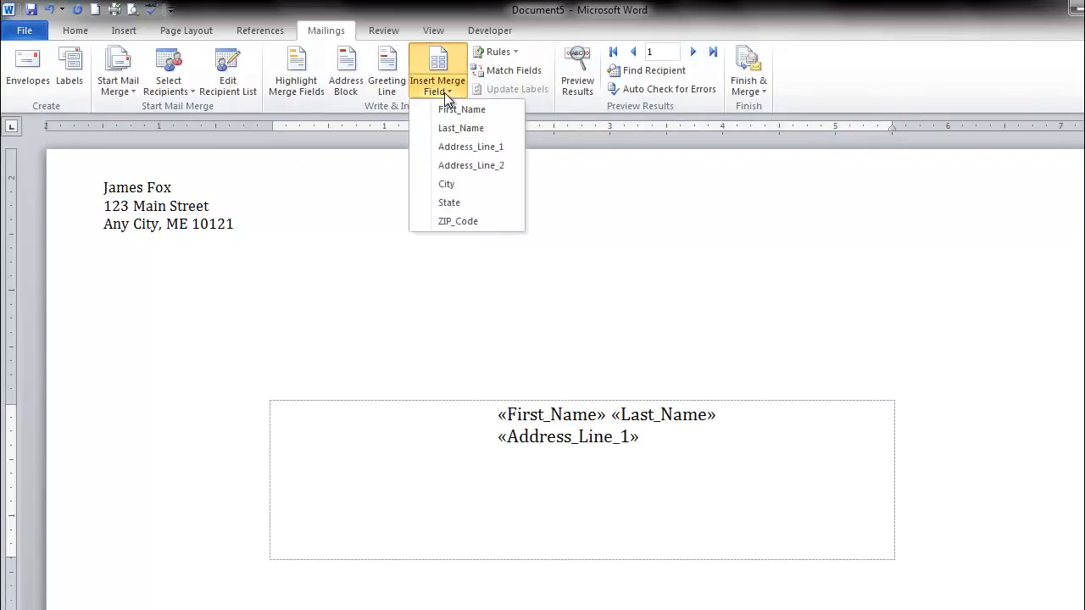
click(452, 163)
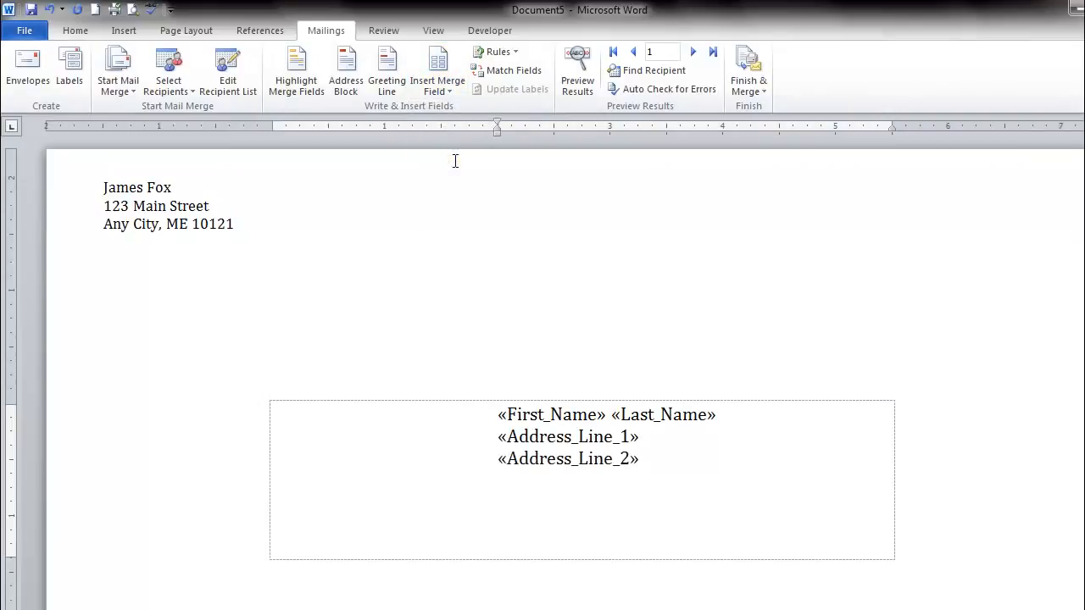
- Add a fourth delivery address line with the City, State and ZIP_Code merge fields, punctuated as «City», «State». «ZIP_Code»
key(Return)
click(447, 92)
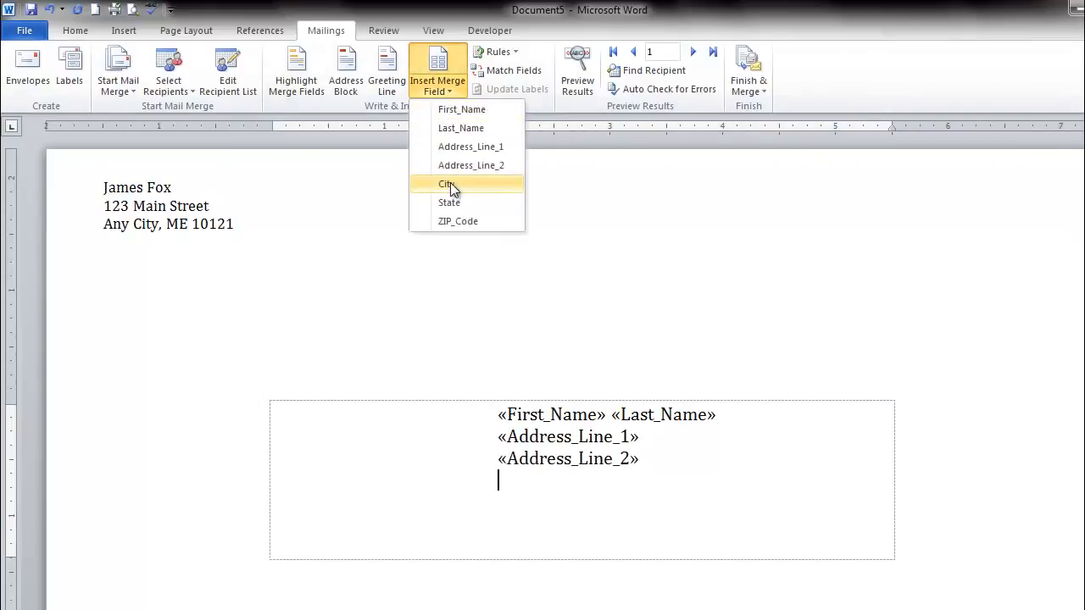
click(452, 180)
text(,)
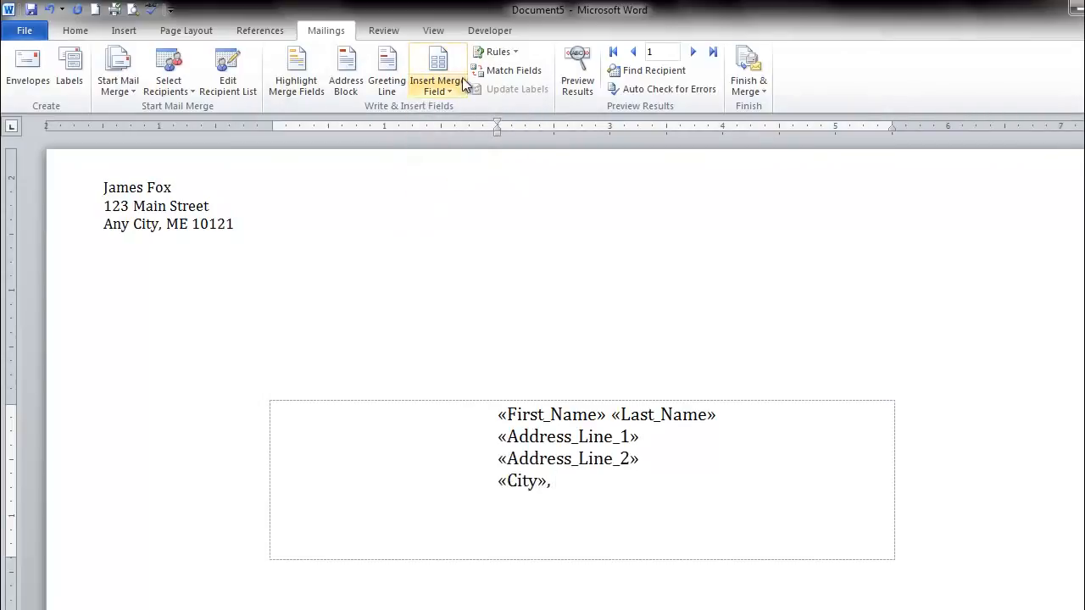
click(454, 89)
click(472, 200)
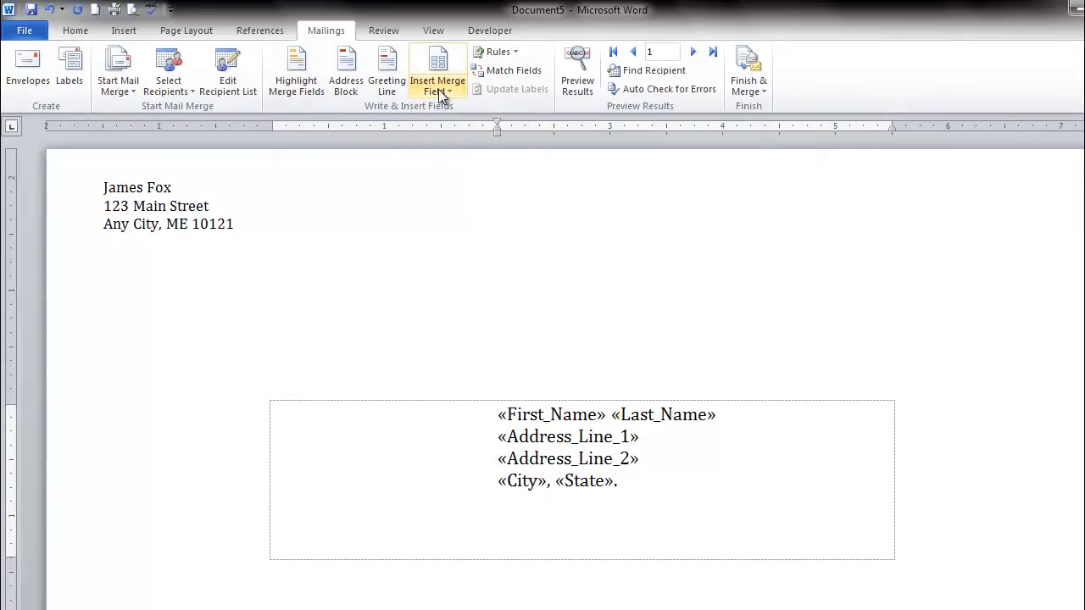
click(441, 84)
click(458, 222)
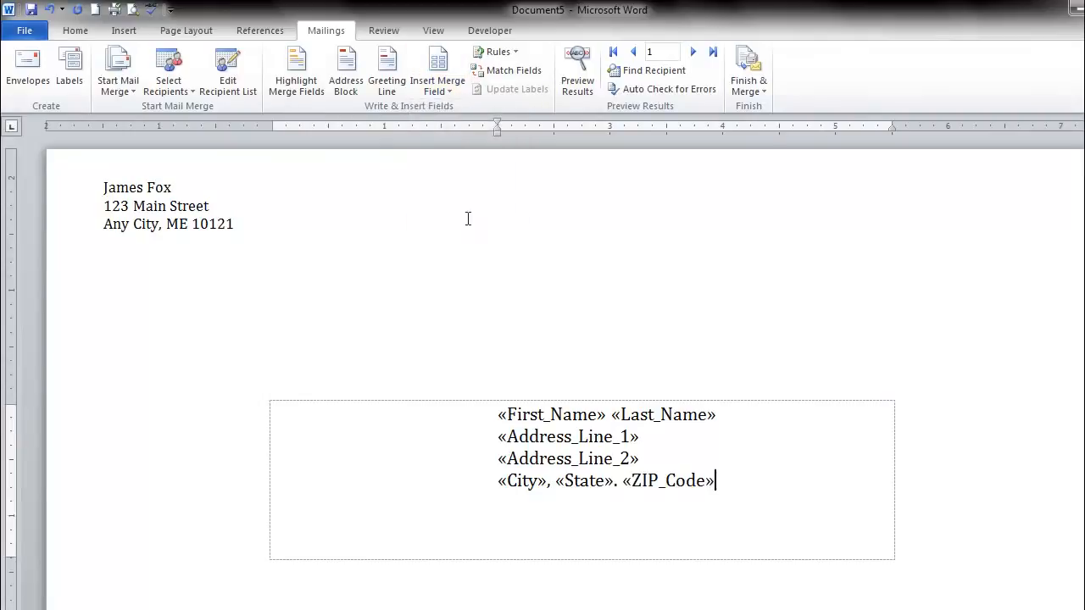
- Preview the merged envelope results and advance to the second recipient's record
click(573, 65)
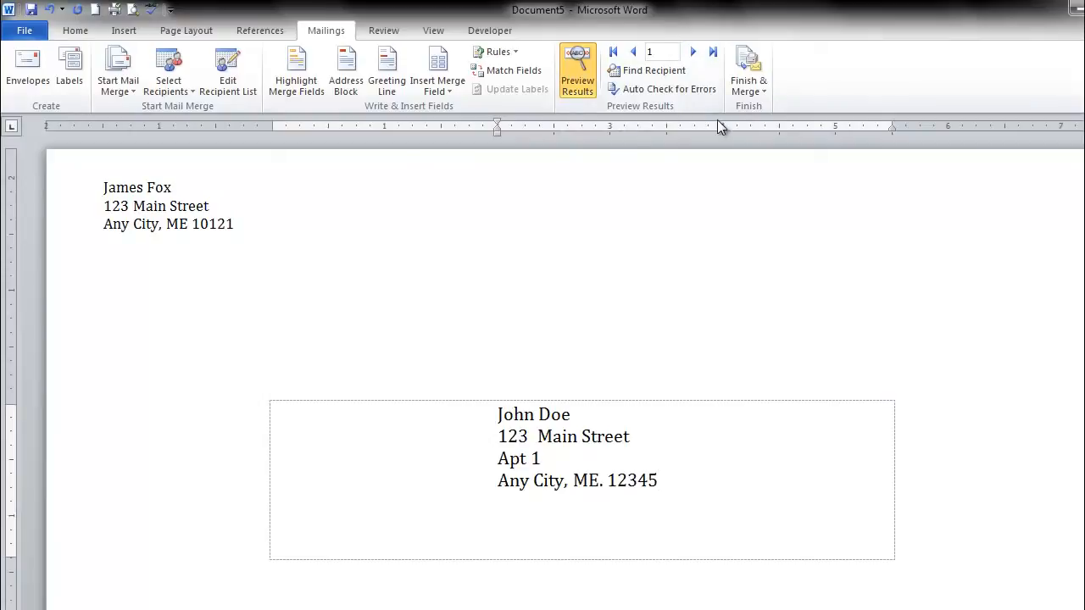
click(693, 53)
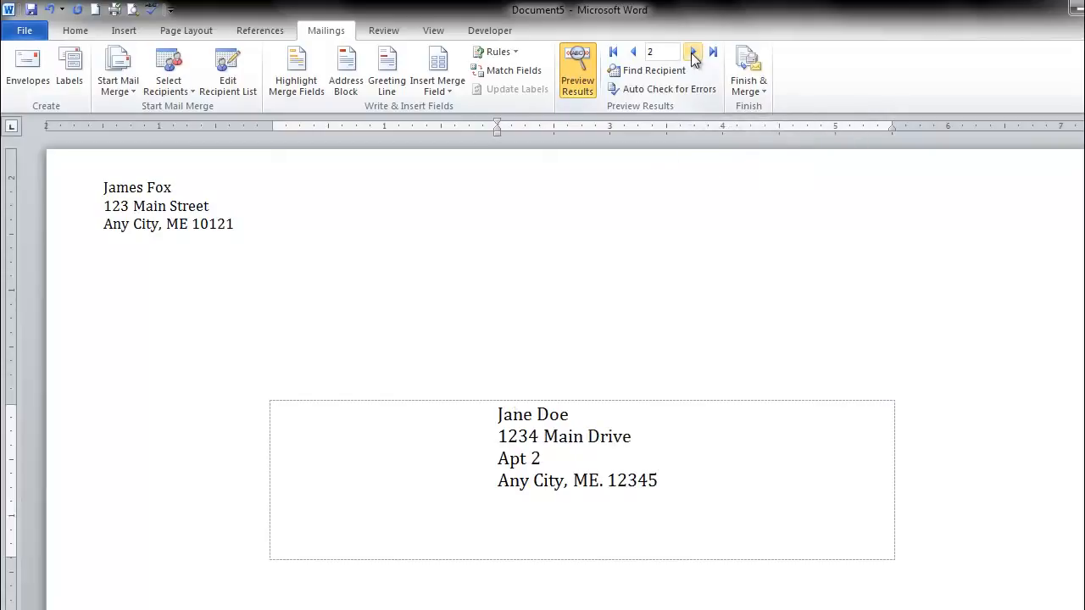